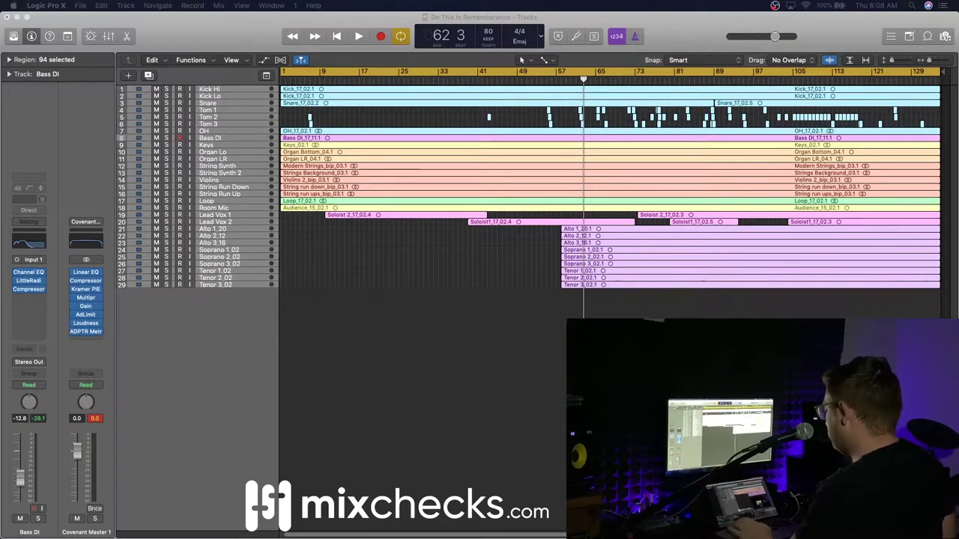
# - Turn off cycle mode and play the song from its beginning
pyautogui.click(413, 75)
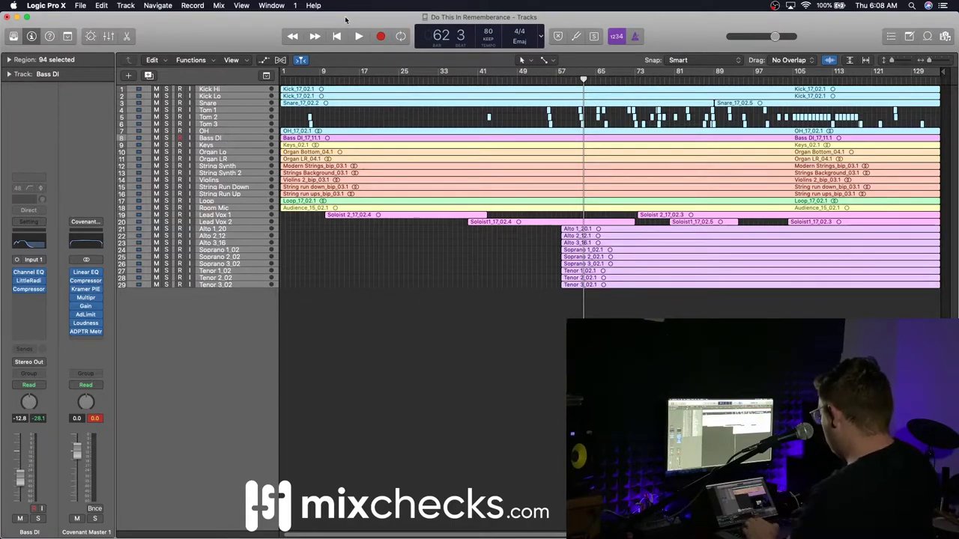
pyautogui.press('Return')
pyautogui.press('space')
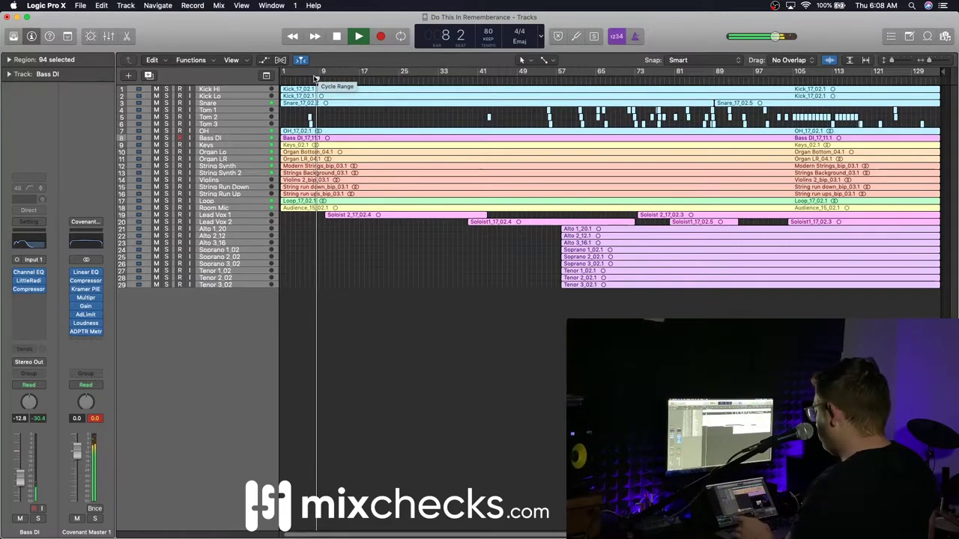
# - Enlarge the tracks in the timeline and listen to the opening of the Lead Vox 1 region around bar 10
pyautogui.moveTo(923, 60); pyautogui.dragTo(898, 60)
pyautogui.scroll(-10, 529, 247)
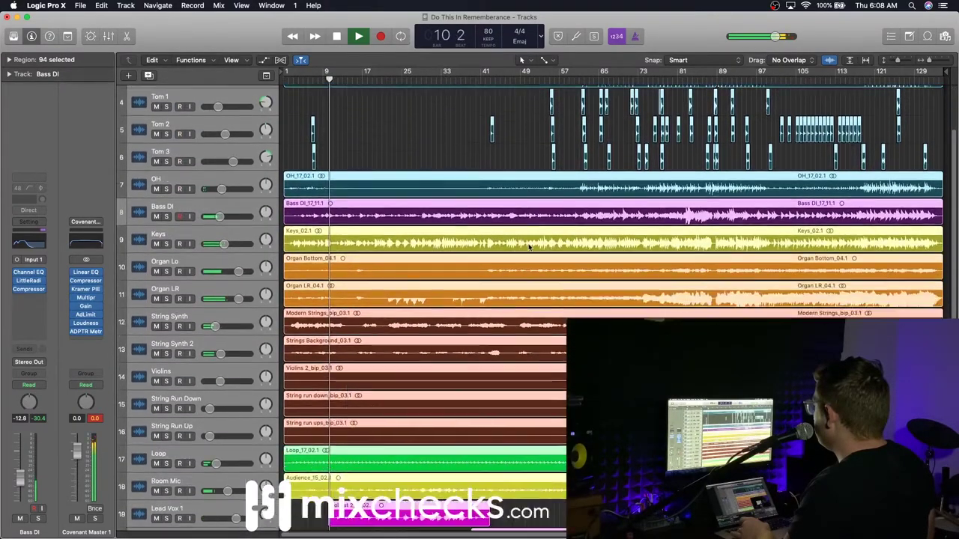
pyautogui.scroll(-2, 529, 248)
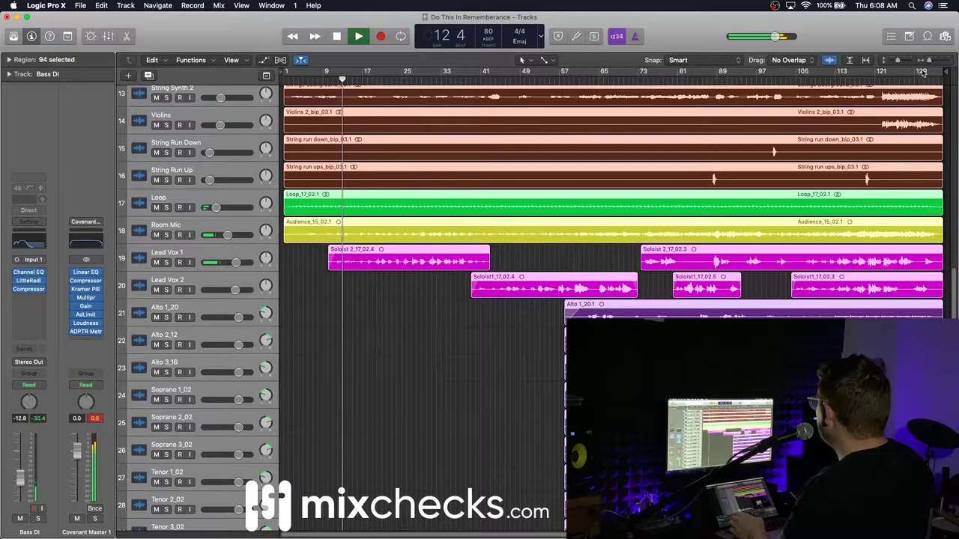
pyautogui.moveTo(927, 61); pyautogui.dragTo(937, 65)
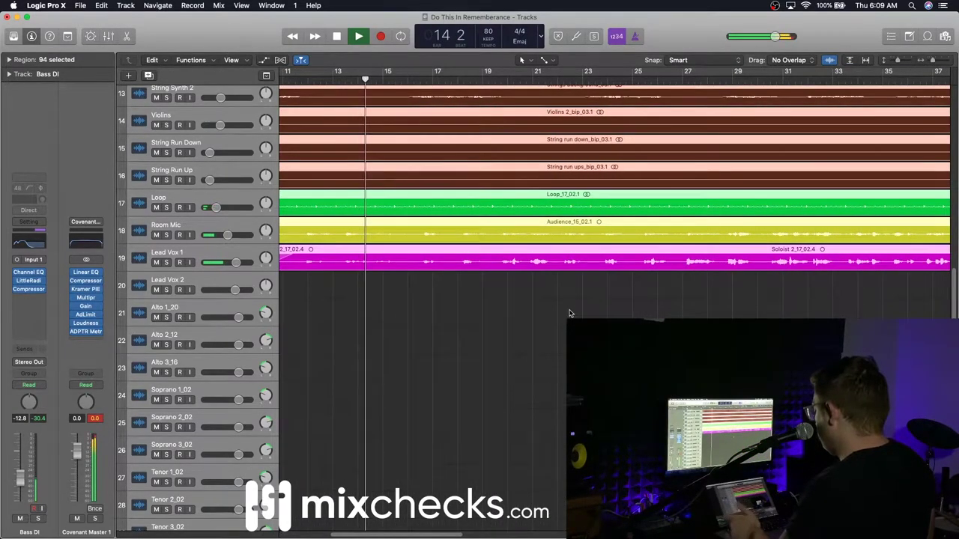
pyautogui.hscroll(-6, 567, 299)
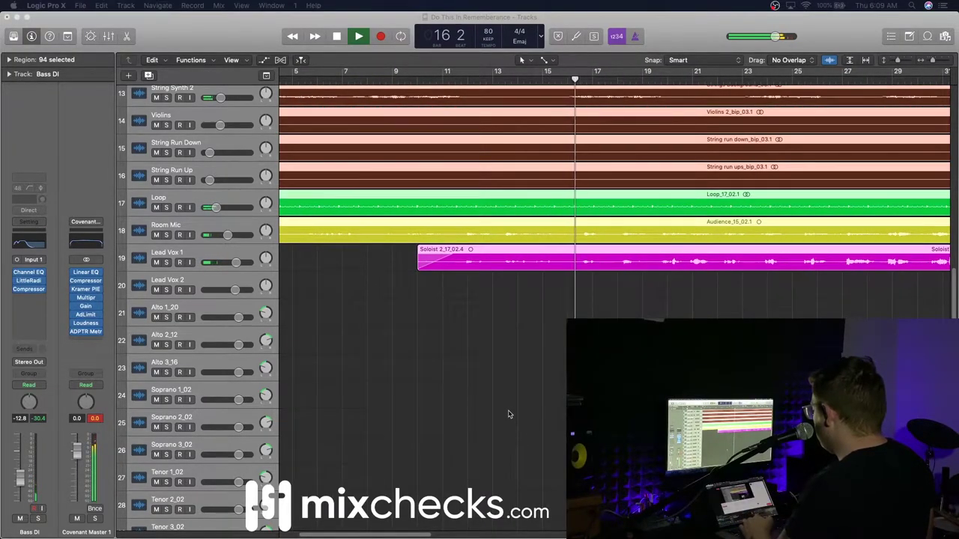
pyautogui.click(417, 76)
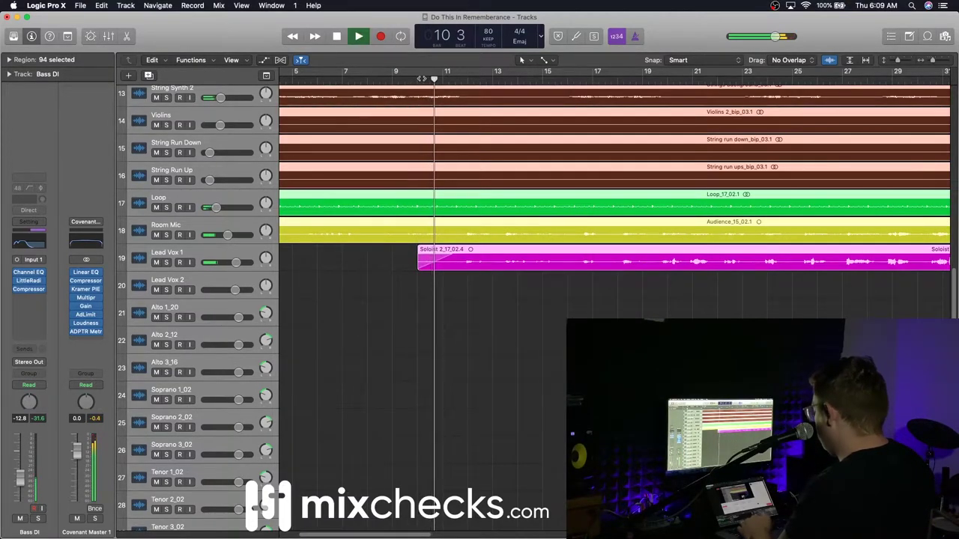
pyautogui.press('space')
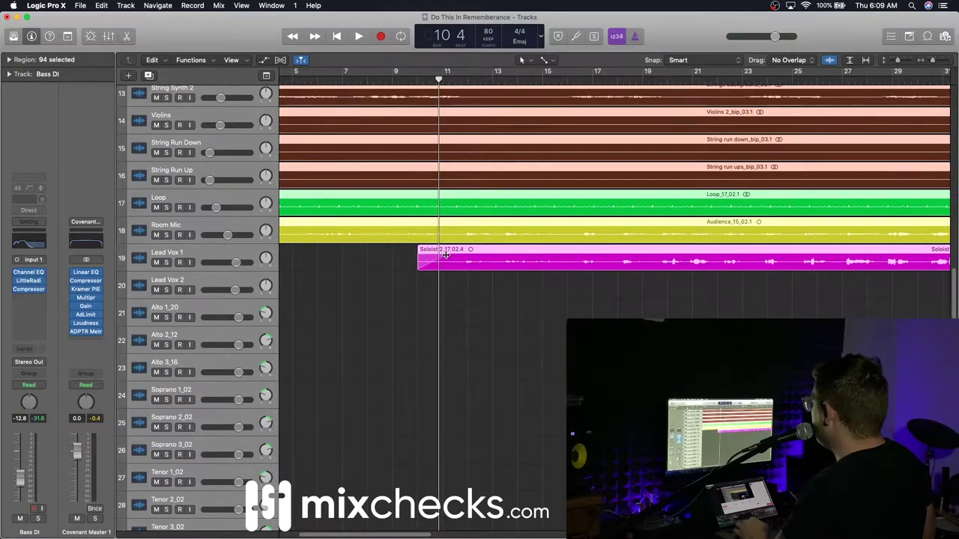
# - Extend the start of the first Lead Vox 1 region back to just after bar 9 and play from there
pyautogui.moveTo(421, 267); pyautogui.dragTo(401, 268)
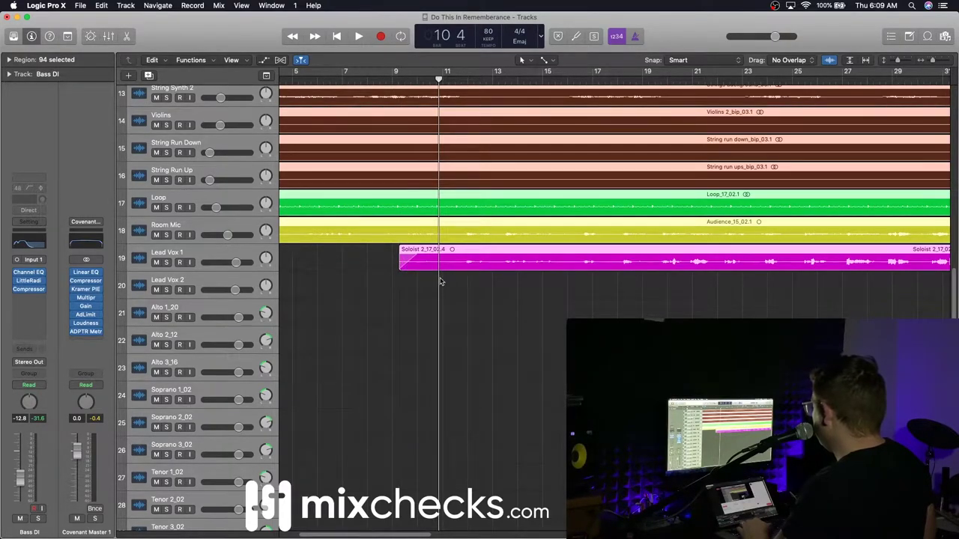
pyautogui.click(395, 76)
pyautogui.press('space')
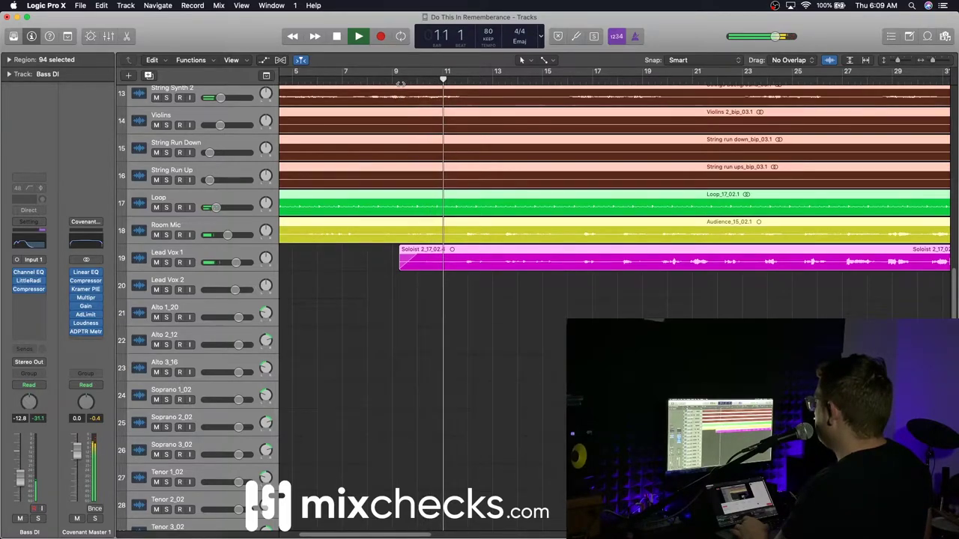
# - Show automation and add volume points on Lead Vox 1, raising the stretch from about bar 10 to bar 11 to +3.0 dB
pyautogui.press('a')
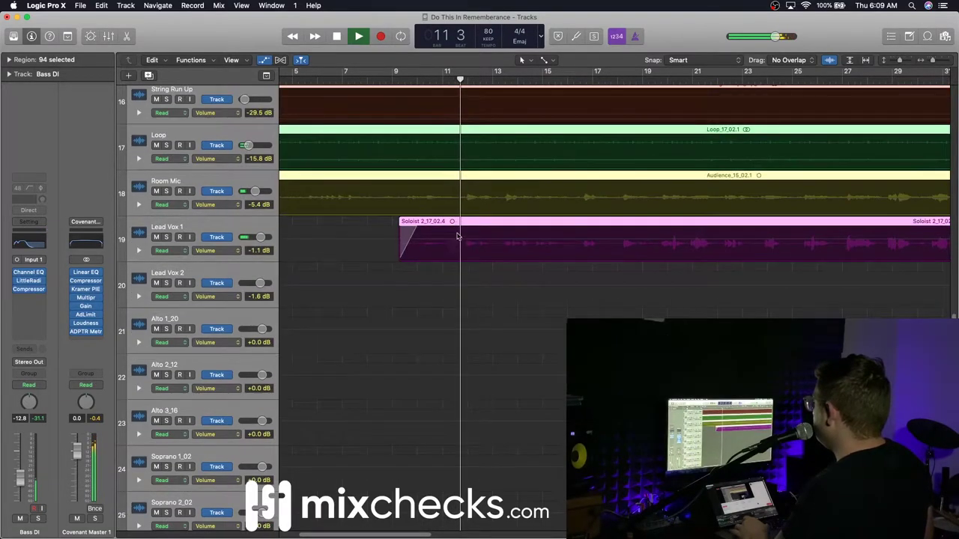
pyautogui.click(442, 243)
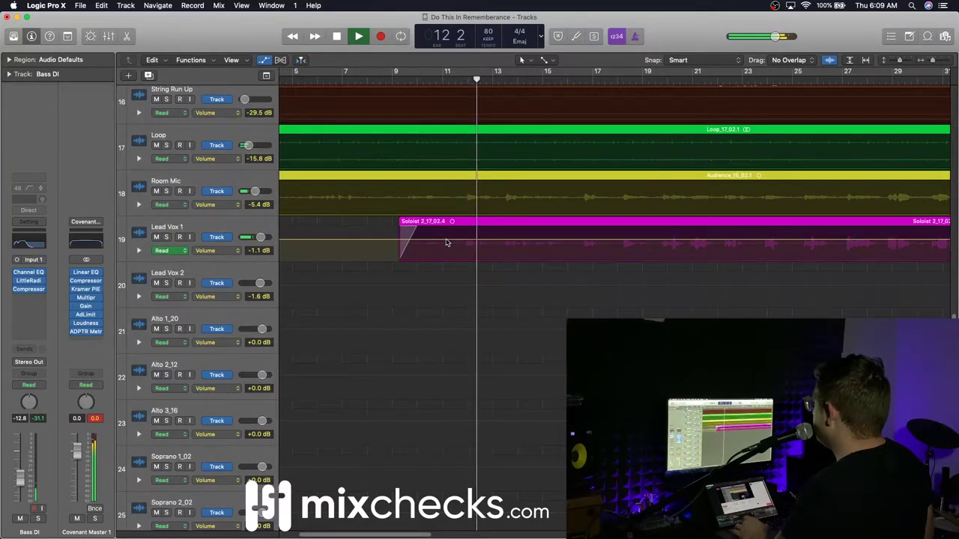
pyautogui.click(418, 239)
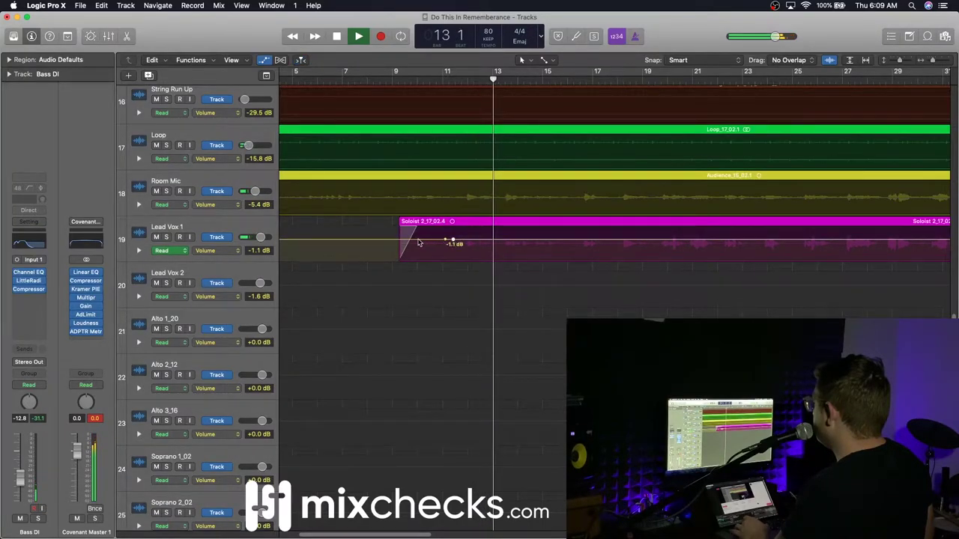
pyautogui.click(413, 240)
pyautogui.moveTo(433, 241); pyautogui.dragTo(435, 233)
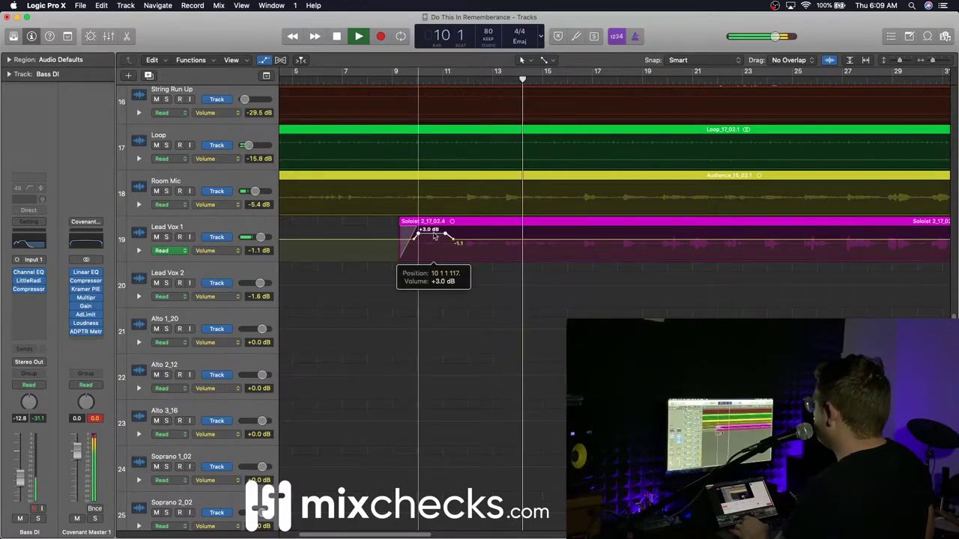
# - Replay the vocal entrance, raise the boosted Lead Vox 1 volume segment to +3.8 dB, then stop playback and hide automation
pyautogui.click(399, 81)
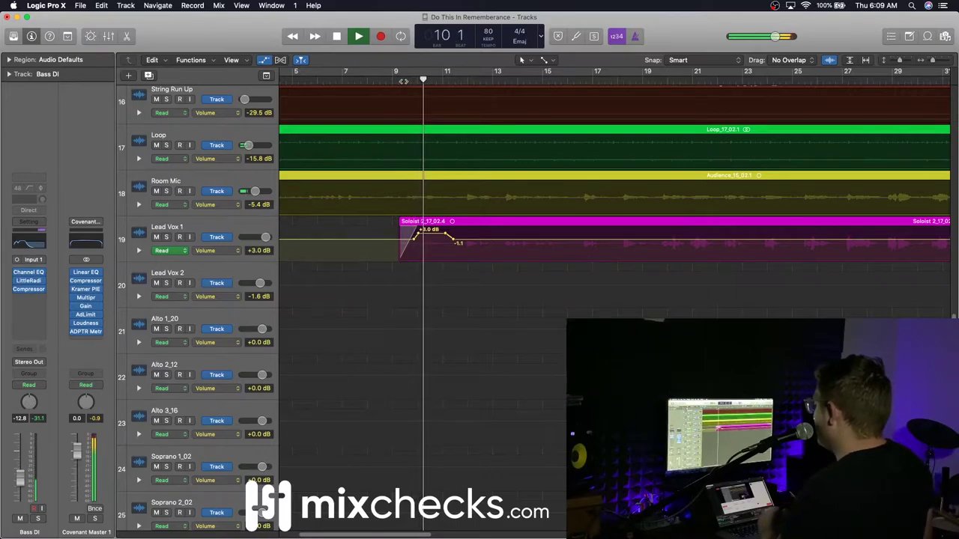
pyautogui.click(404, 78)
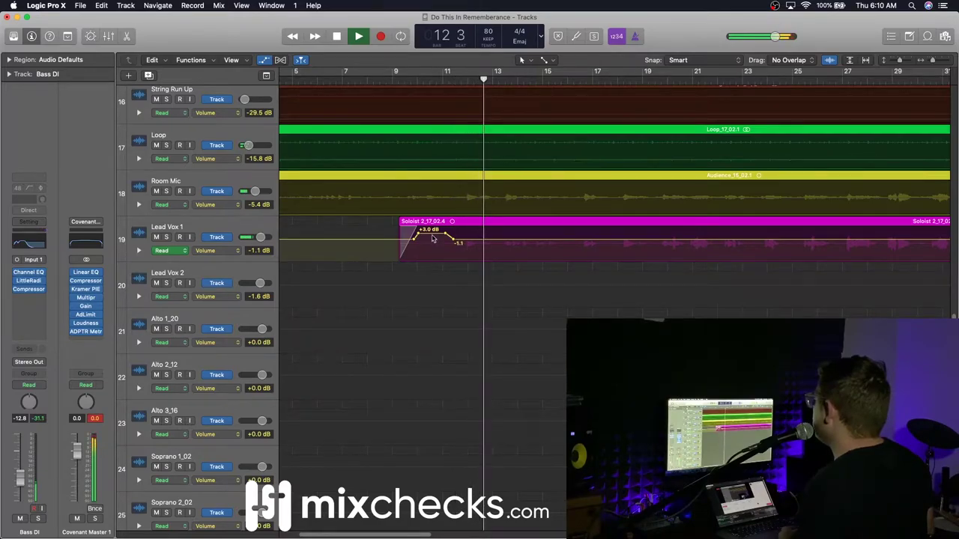
pyautogui.moveTo(433, 238); pyautogui.dragTo(432, 235)
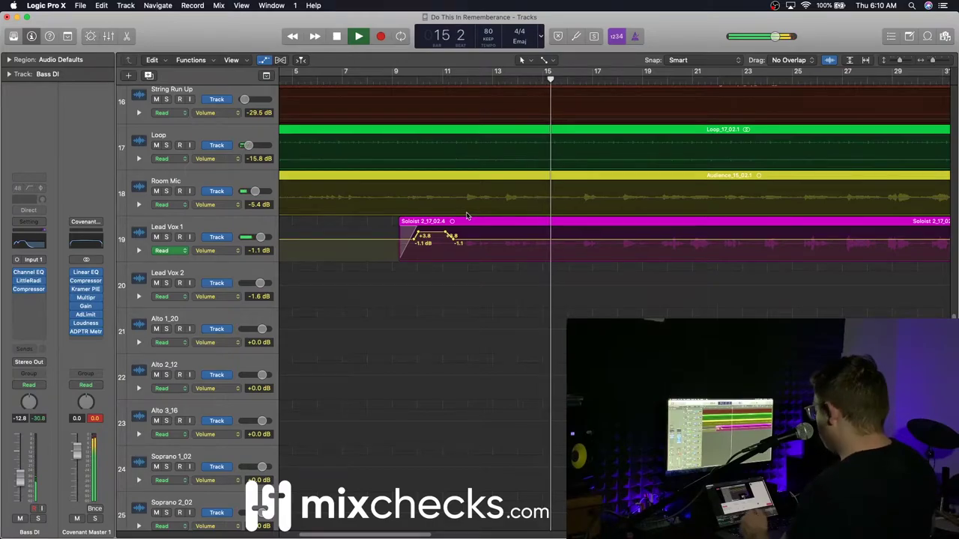
pyautogui.press('space')
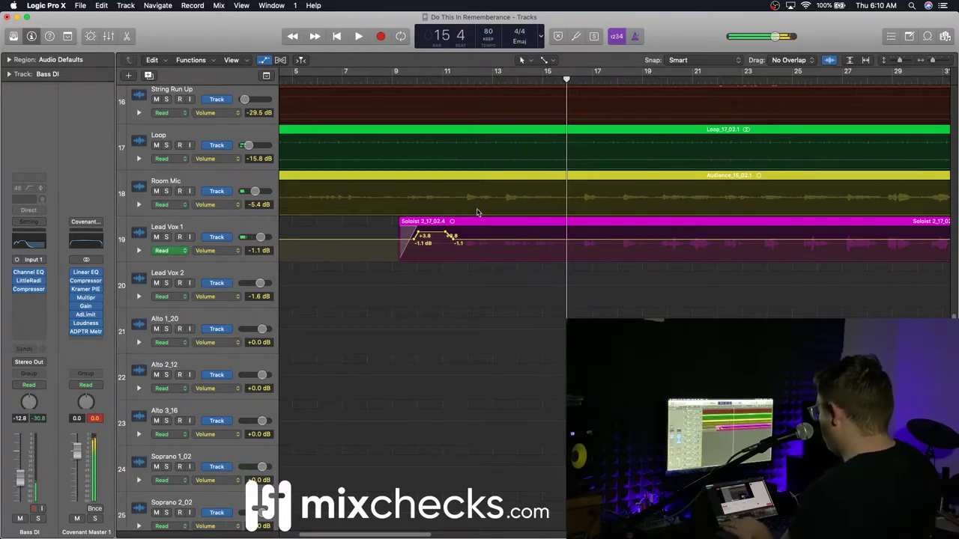
pyautogui.press('super+Up')
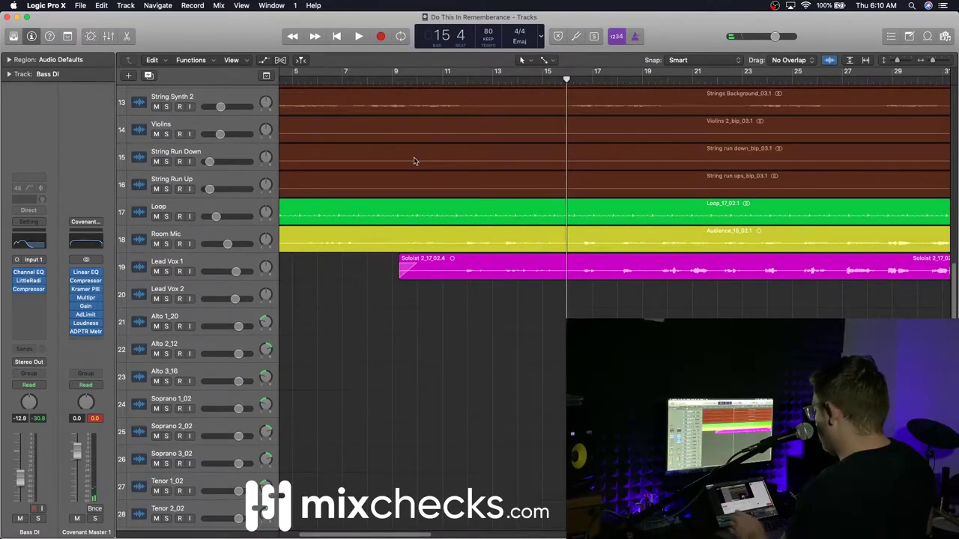
# - Place the playhead at bar 4, select the Keys track and open its Channel EQ
pyautogui.hscroll(-3, 418, 161)
pyautogui.scroll(10, 421, 162)
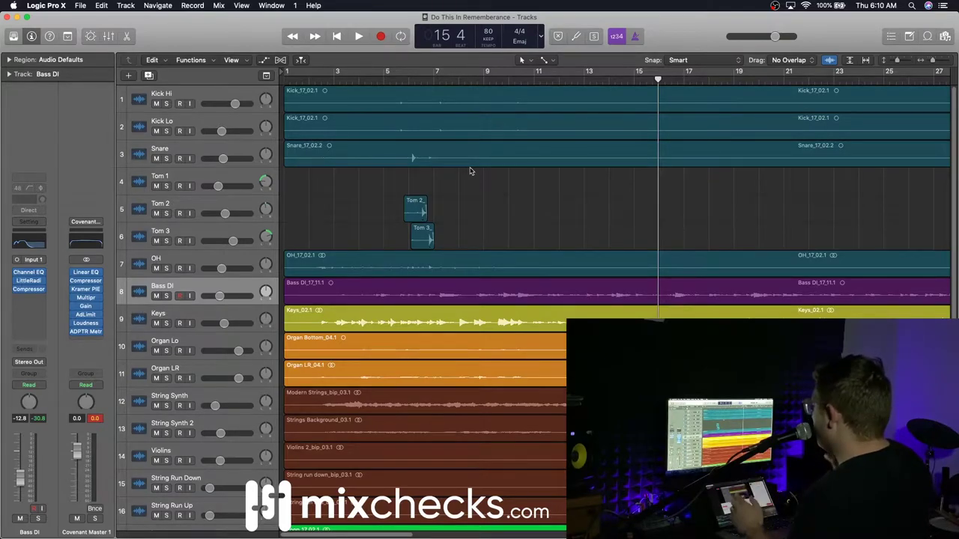
pyautogui.click(373, 81)
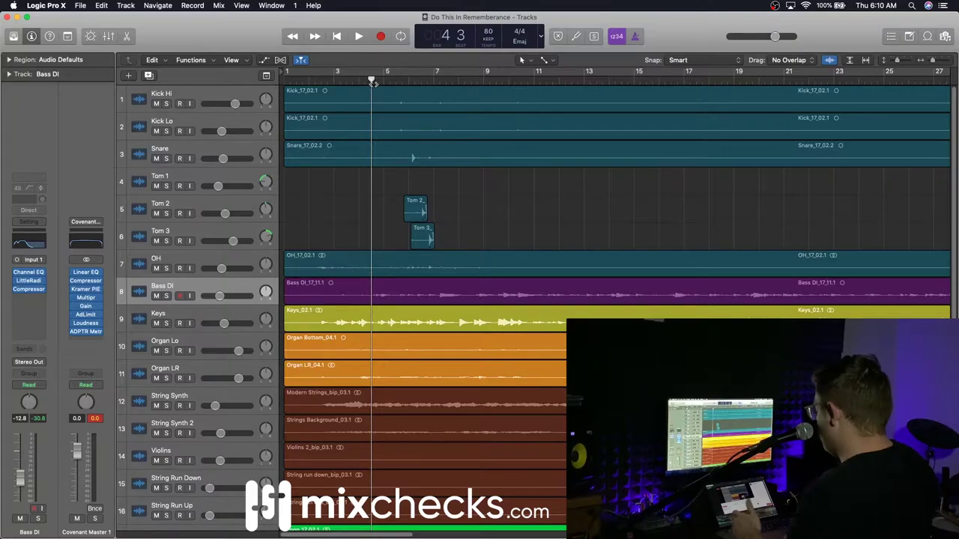
pyautogui.click(191, 315)
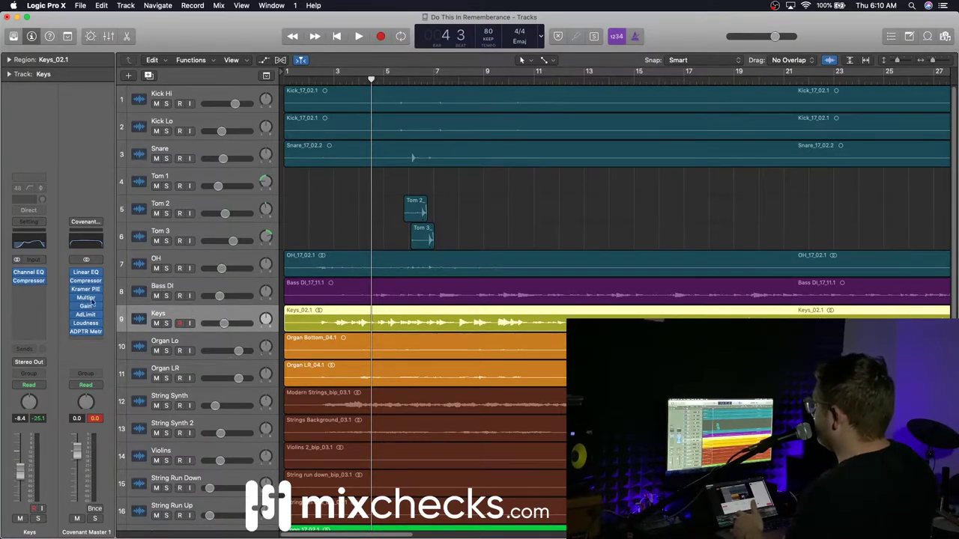
pyautogui.click(30, 274)
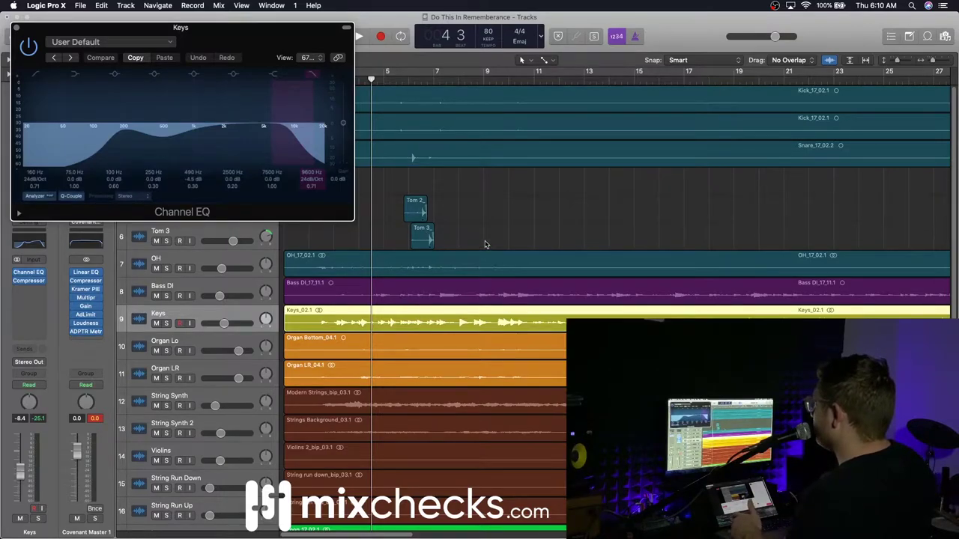
# - Play the song from about bar 41, leading into the steady snare part
pyautogui.hscroll(10, 485, 244)
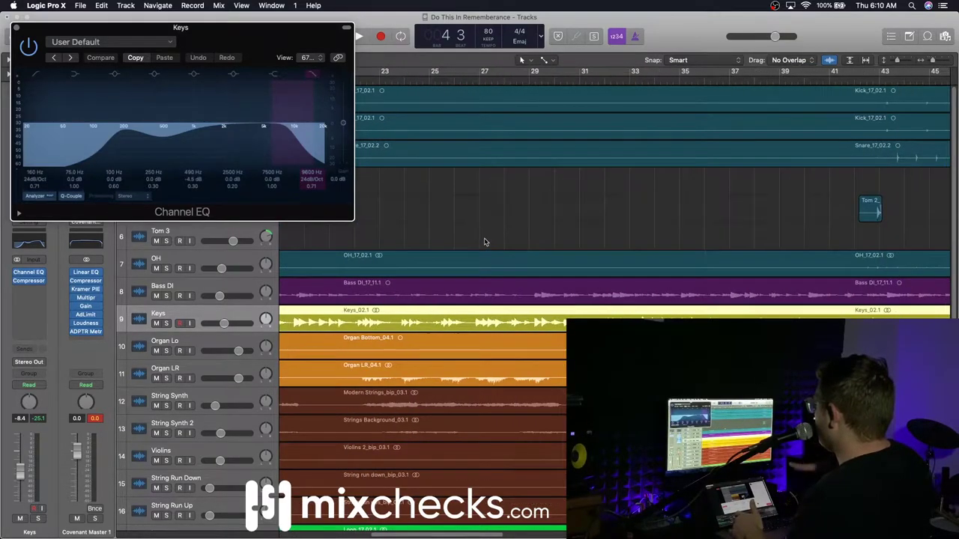
pyautogui.hscroll(10, 562, 258)
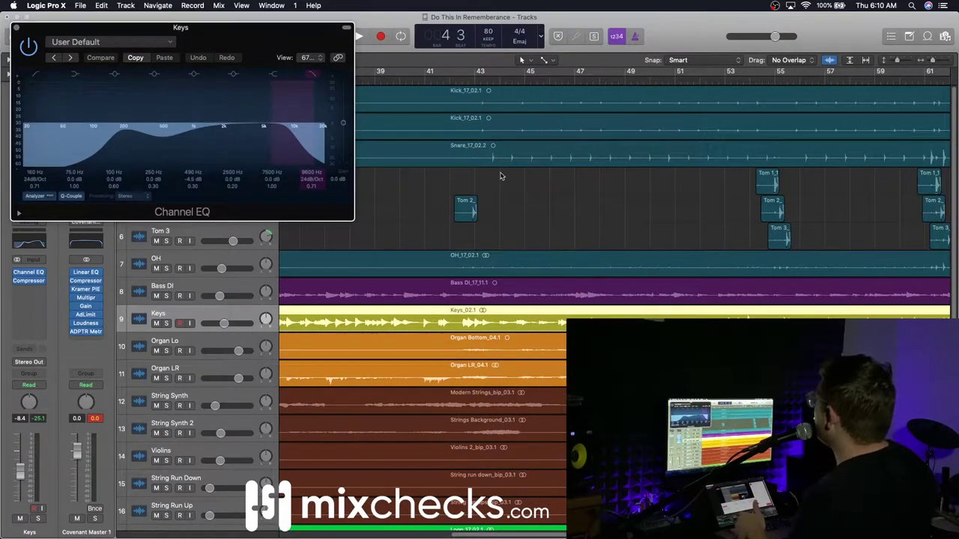
pyautogui.click(438, 78)
pyautogui.press('space')
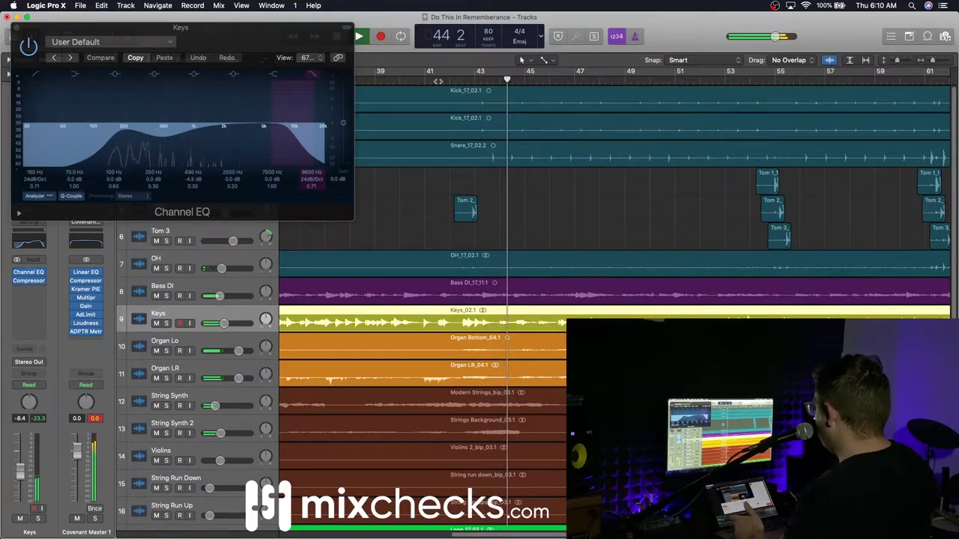
# - Compare the sparse arrangement before bar 43 with the fuller section around bar 61, and listen from just before bar 60
pyautogui.hscroll(5, 629, 181)
pyautogui.hscroll(5, 629, 181)
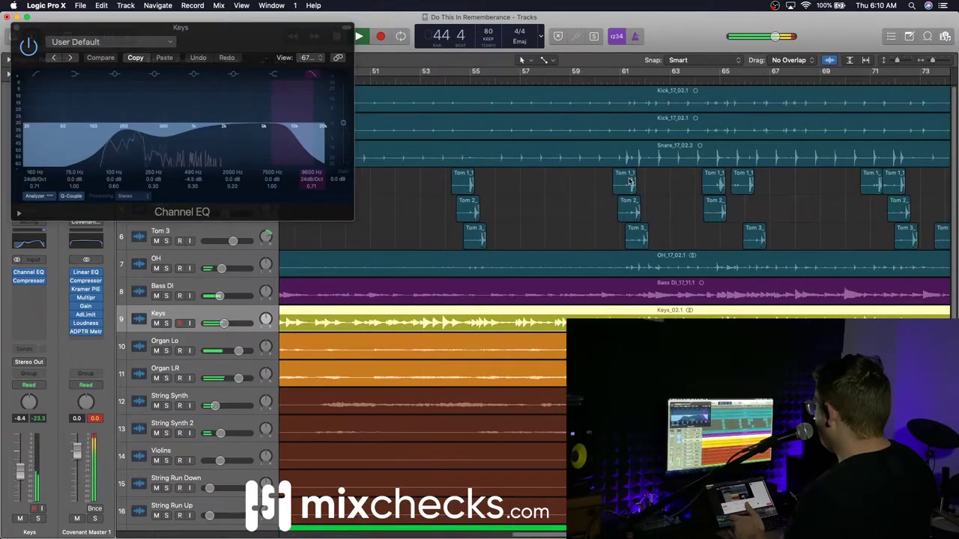
pyautogui.hscroll(-20, 629, 182)
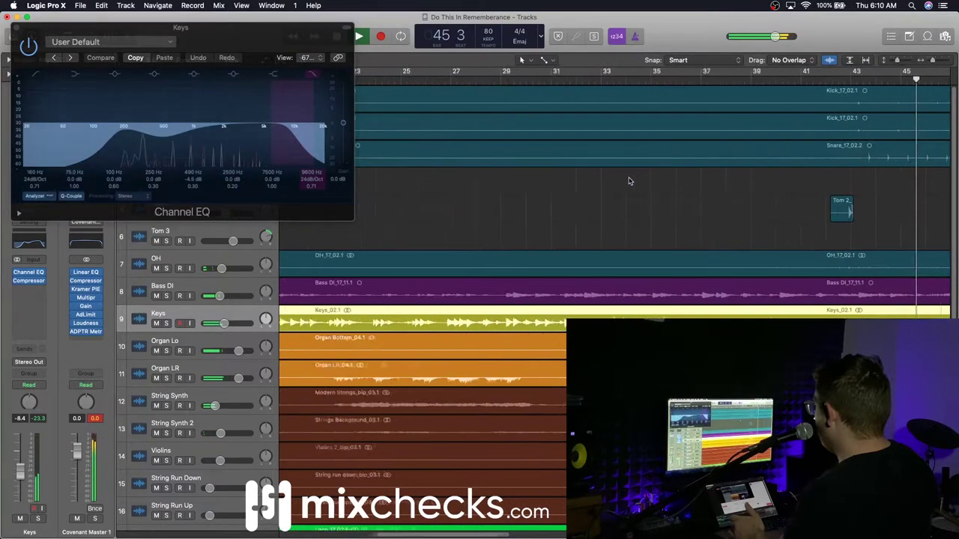
pyautogui.hscroll(20, 629, 181)
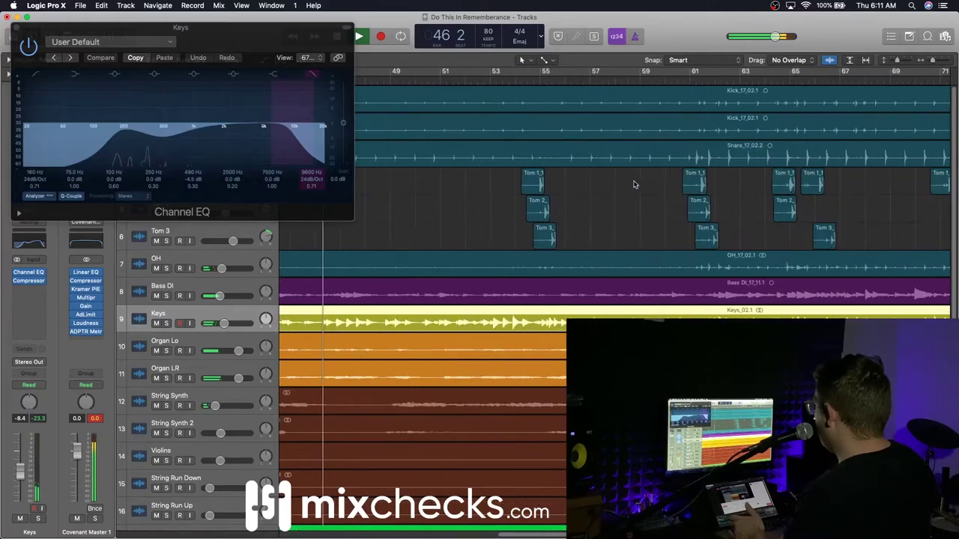
pyautogui.hscroll(-18, 633, 184)
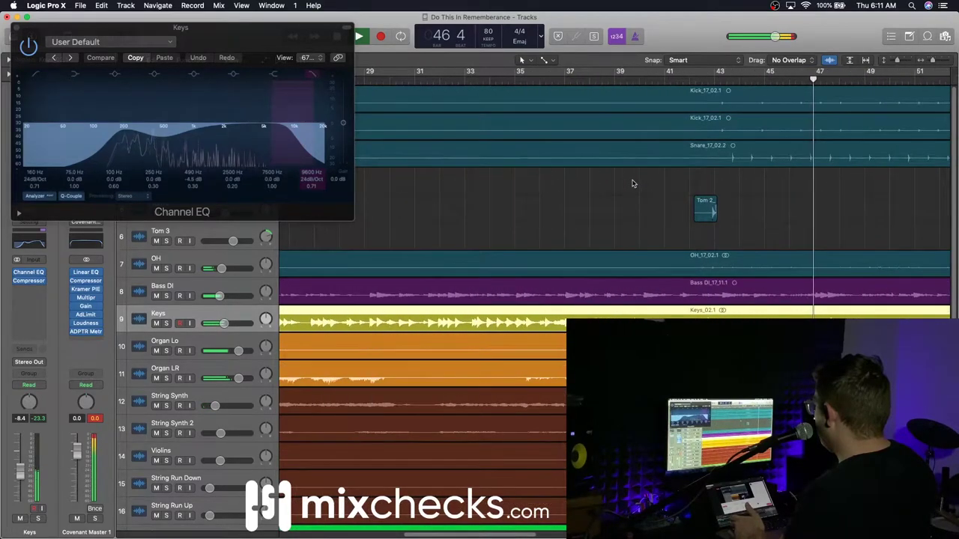
pyautogui.hscroll(16, 632, 184)
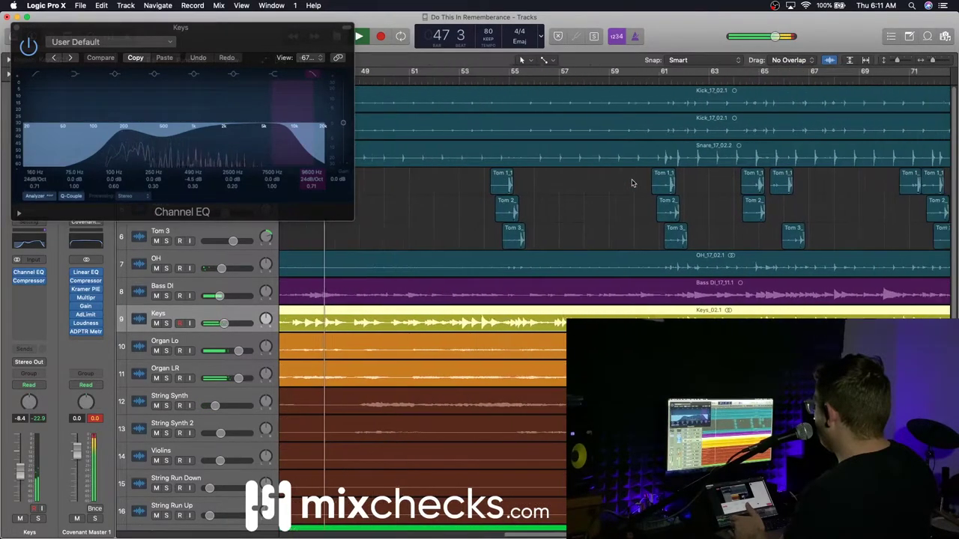
pyautogui.hscroll(3, 631, 183)
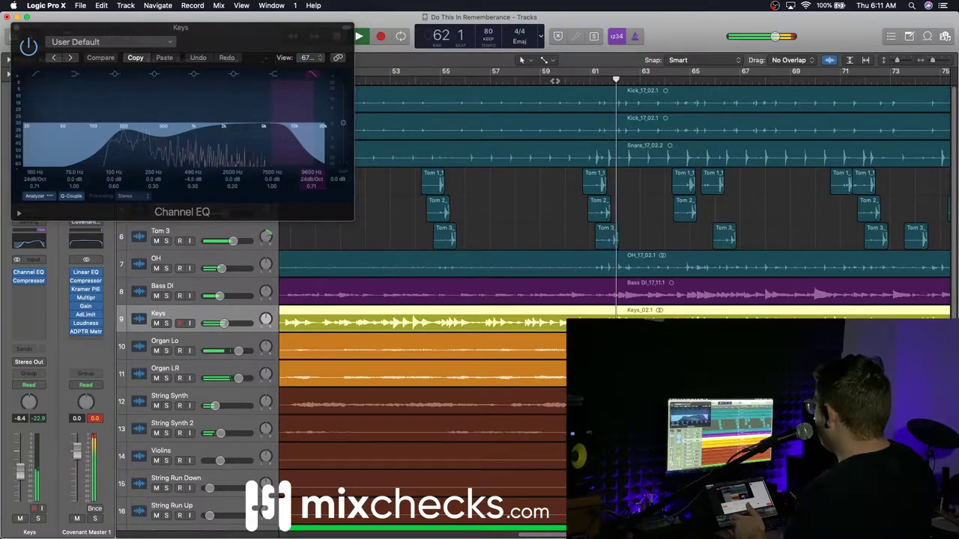
pyautogui.click(561, 80)
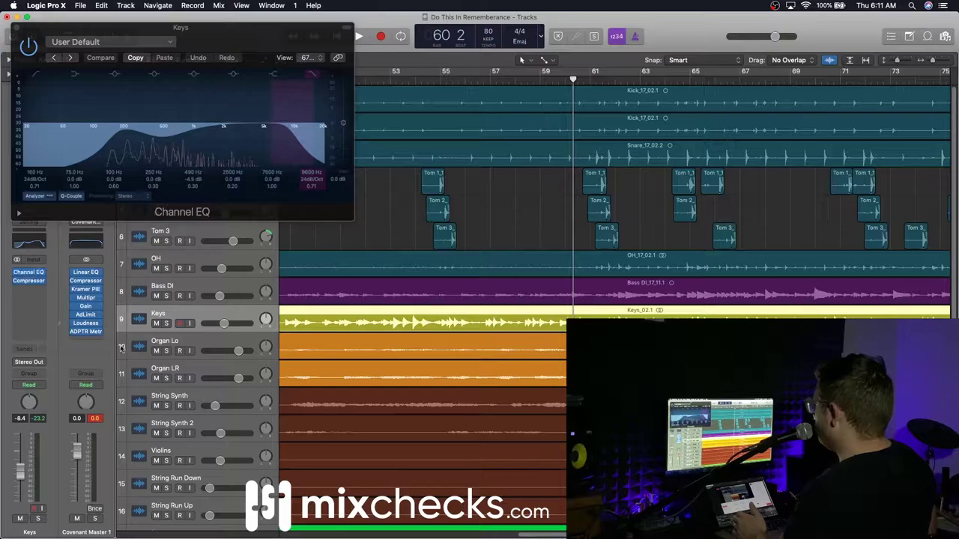
# - Show track automation and set the Keys automation lane to the Channel EQ's Low Cut Frequency
pyautogui.press('a')
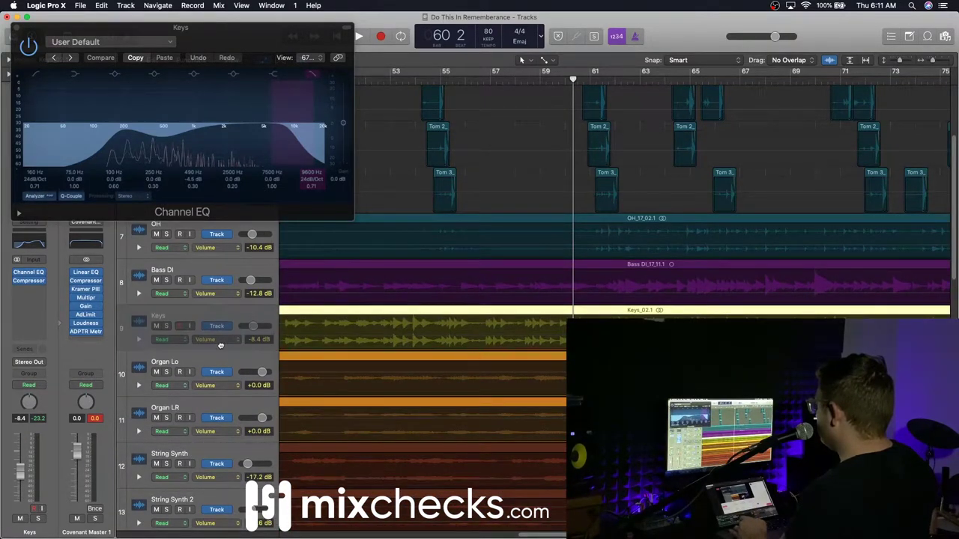
pyautogui.click(221, 342)
pyautogui.moveTo(246, 412)
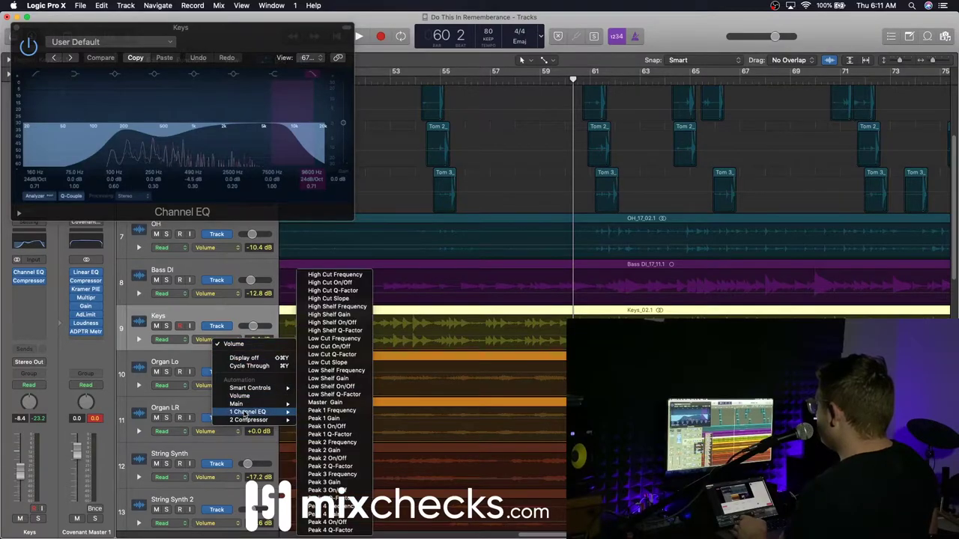
pyautogui.click(337, 339)
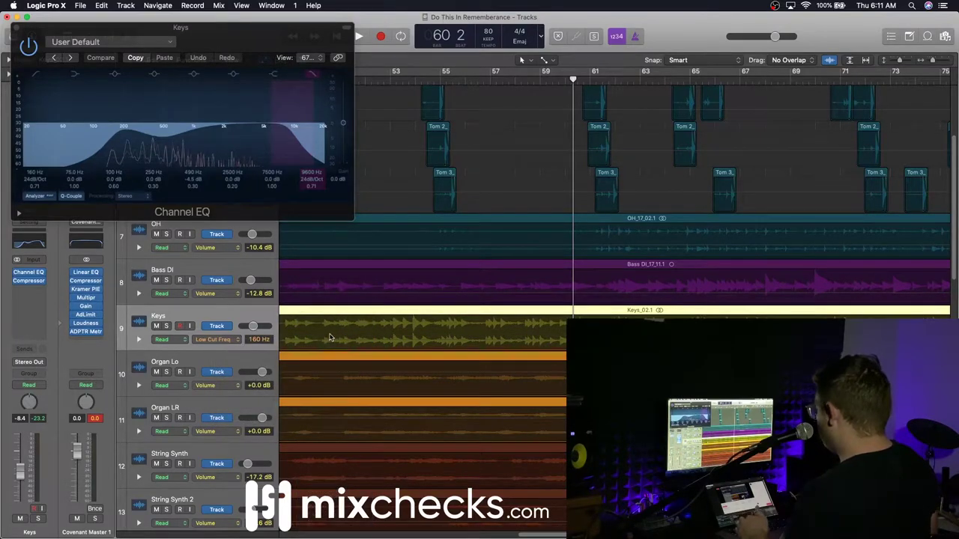
# - Automate the Keys low cut to start at 20 Hz between bars 57 and 58 and ramp up to 160 Hz
pyautogui.click(513, 75)
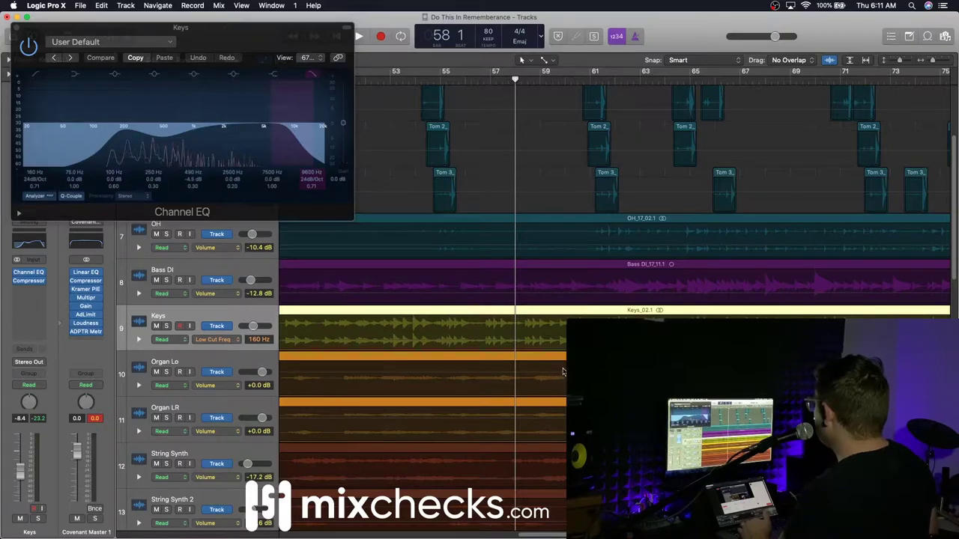
pyautogui.scroll(3, 604, 197)
pyautogui.scroll(-1, 604, 198)
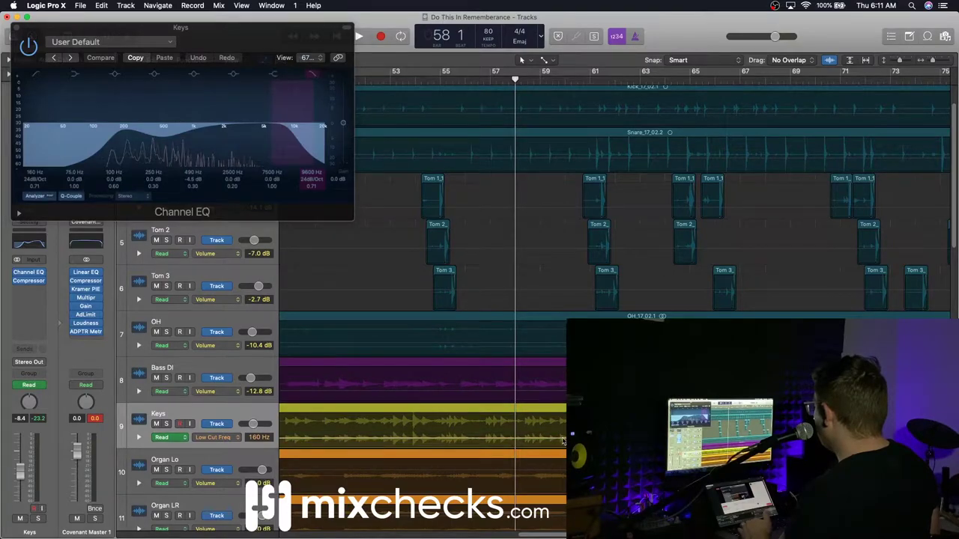
pyautogui.moveTo(495, 439); pyautogui.dragTo(499, 444)
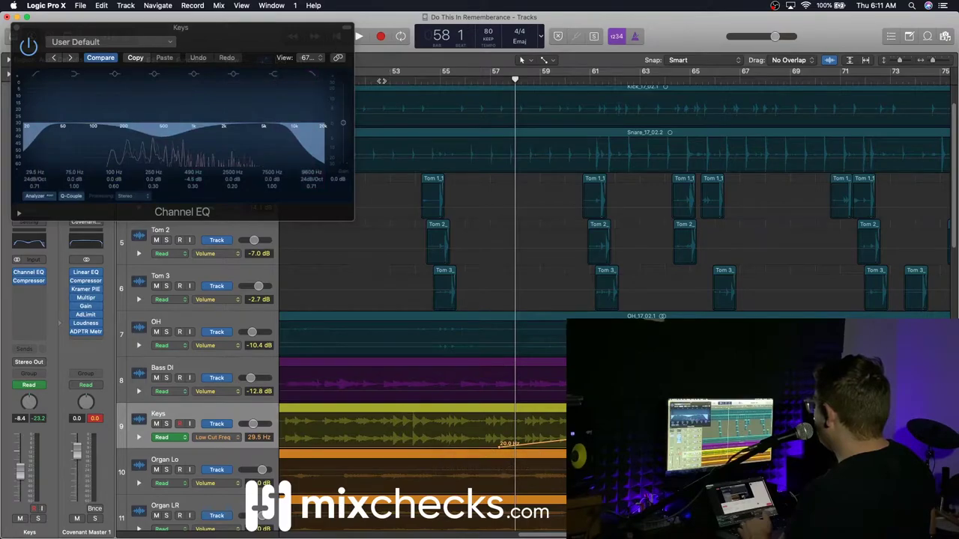
# - Play from before bar 53, set the Keys EQ's 490 Hz gain to -3.0 dB, then close the EQ, stop playback and hide automation
pyautogui.click(381, 80)
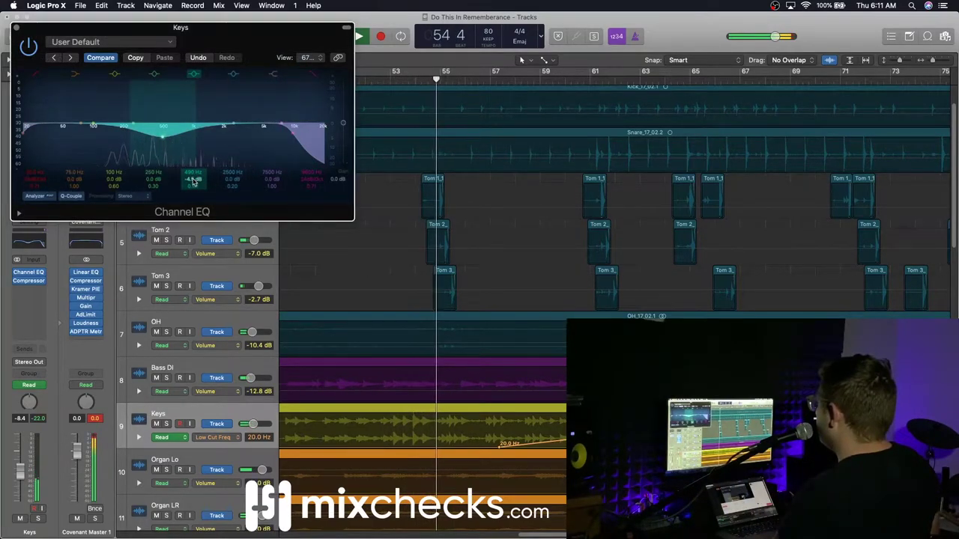
pyautogui.moveTo(193, 184); pyautogui.dragTo(254, 183)
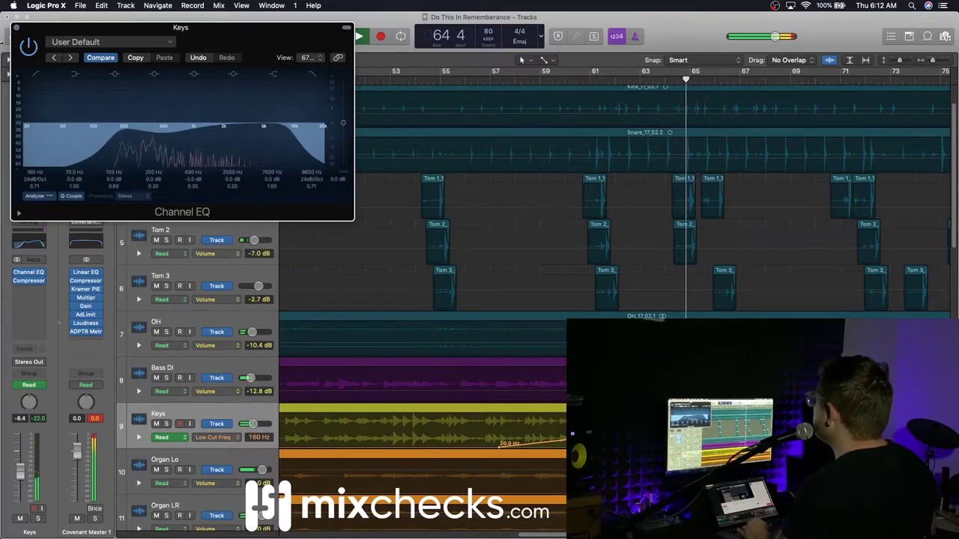
pyautogui.click(16, 28)
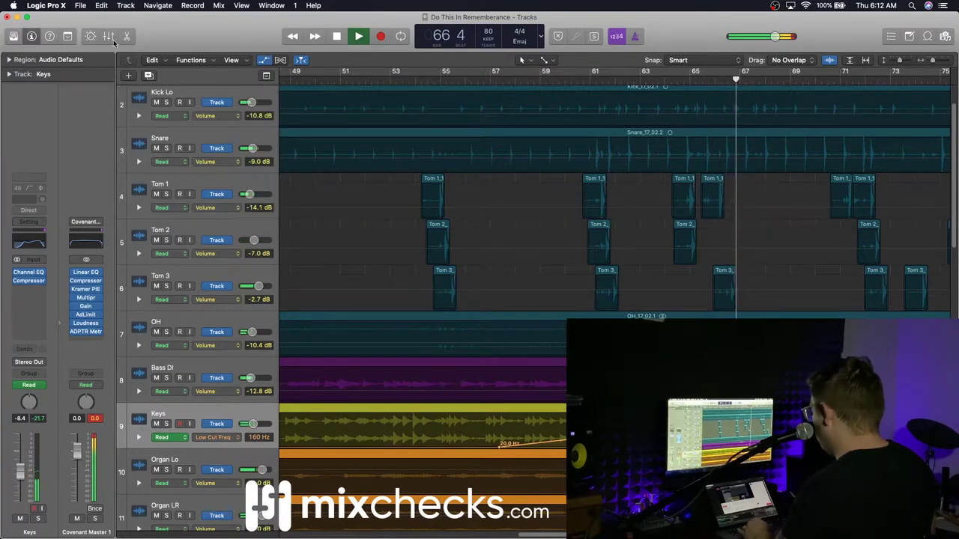
pyautogui.press('space')
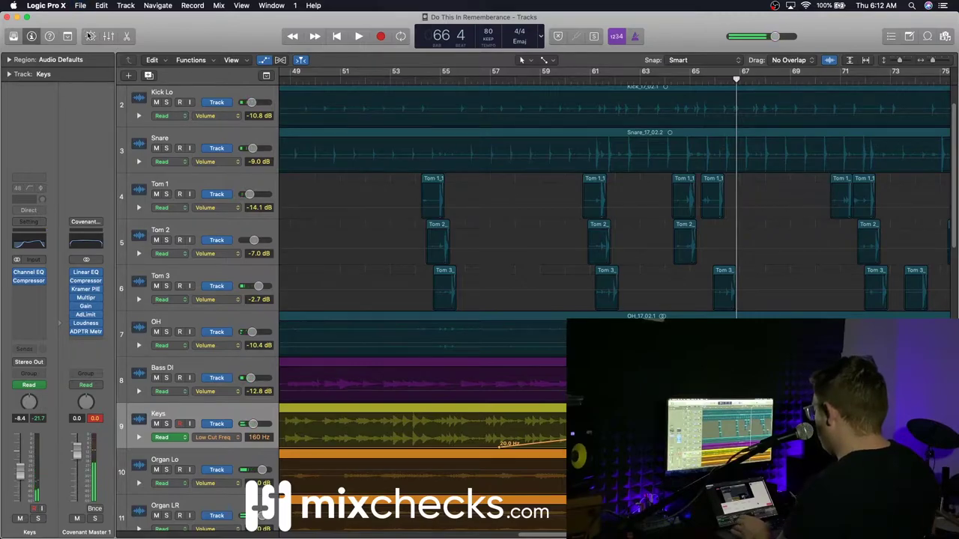
pyautogui.press('a')
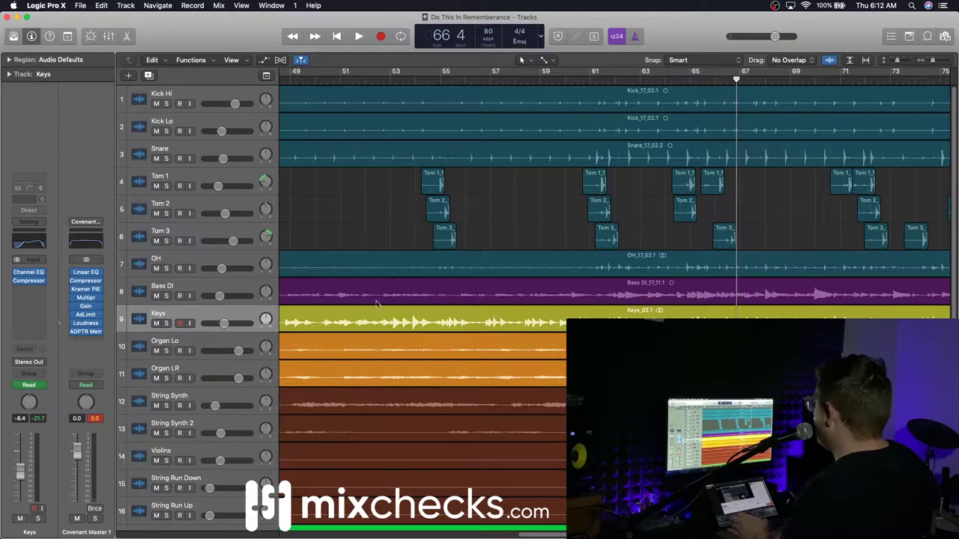
# - Open the mixer at the vocal and bus channels and play the song from about bar 63
pyautogui.scroll(-3, 507, 419)
pyautogui.scroll(-6, 505, 422)
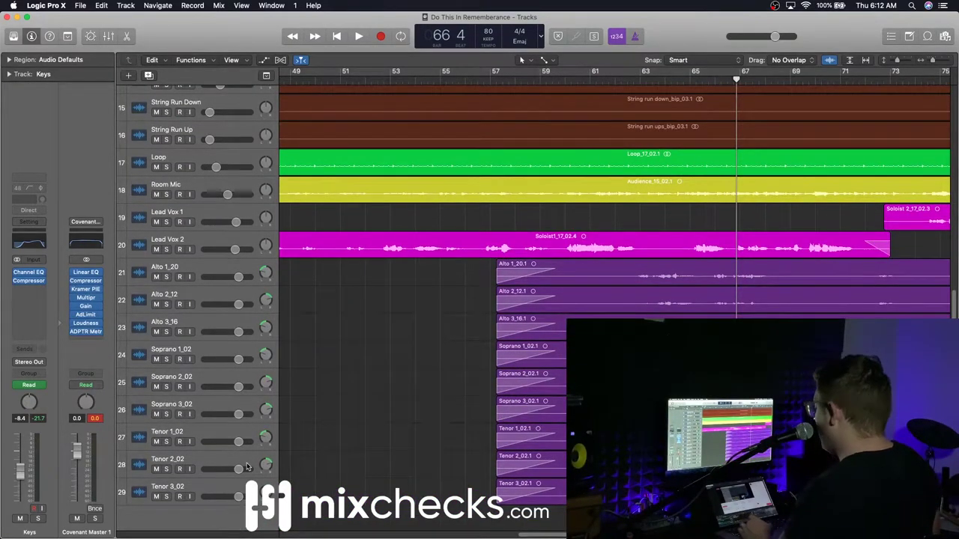
pyautogui.press('x')
pyautogui.hscroll(5, 562, 488)
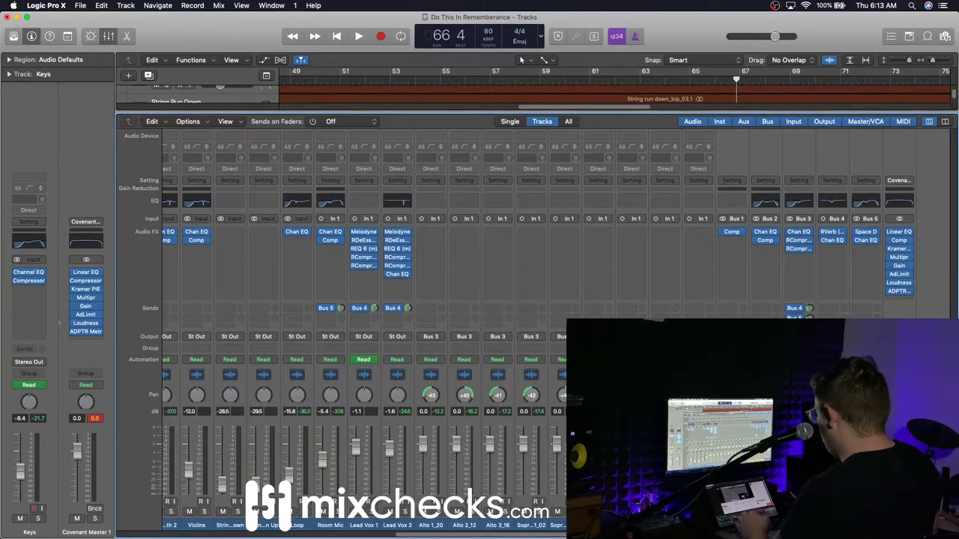
pyautogui.click(646, 80)
pyautogui.press('space')
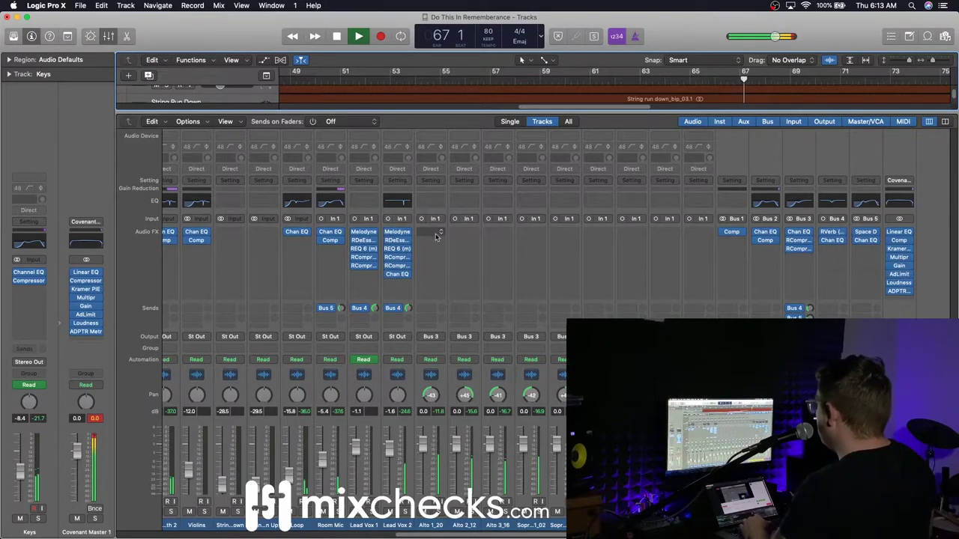
# - Replay from bar 54 and lower the Kick Lo channel to -12.4 dB in the mixer
pyautogui.press('x')
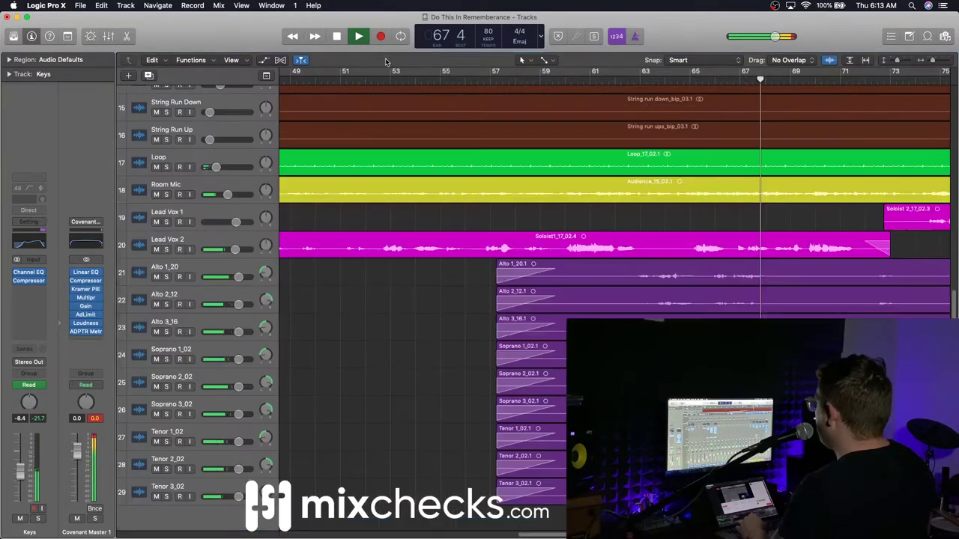
pyautogui.scroll(10, 386, 294)
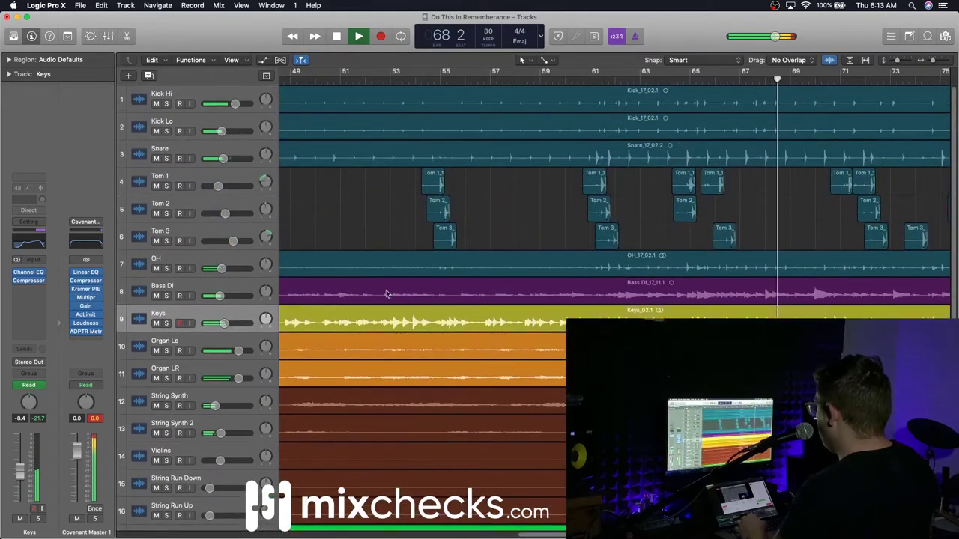
pyautogui.click(417, 79)
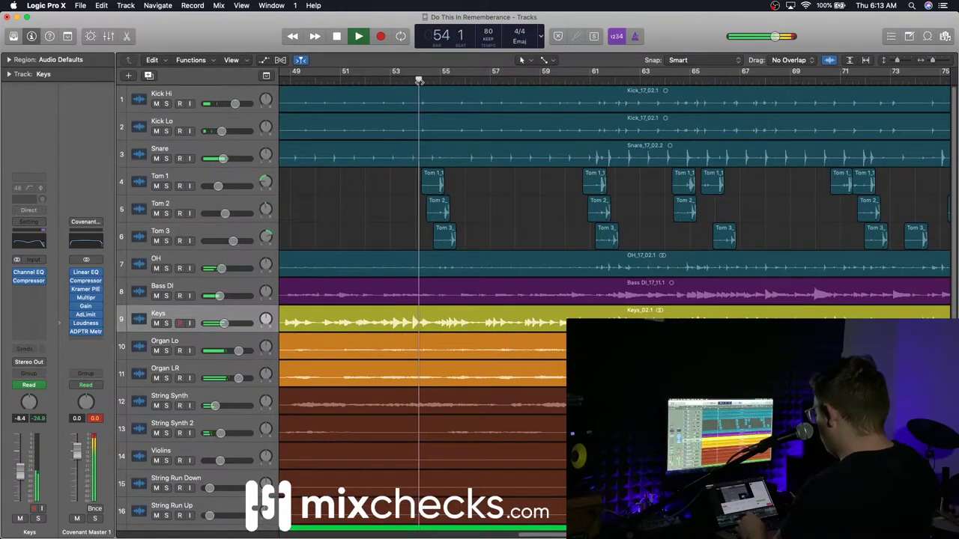
pyautogui.press('x')
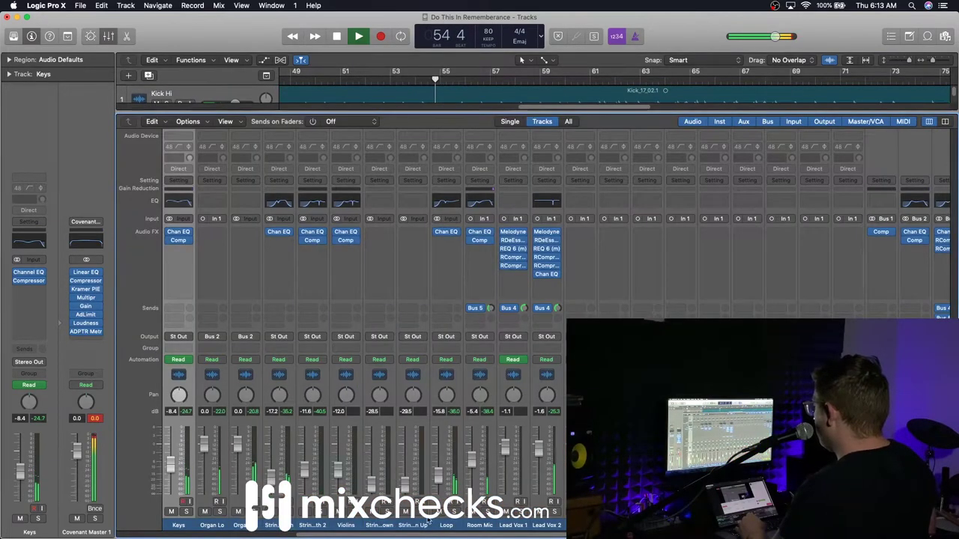
pyautogui.hscroll(-8, 201, 535)
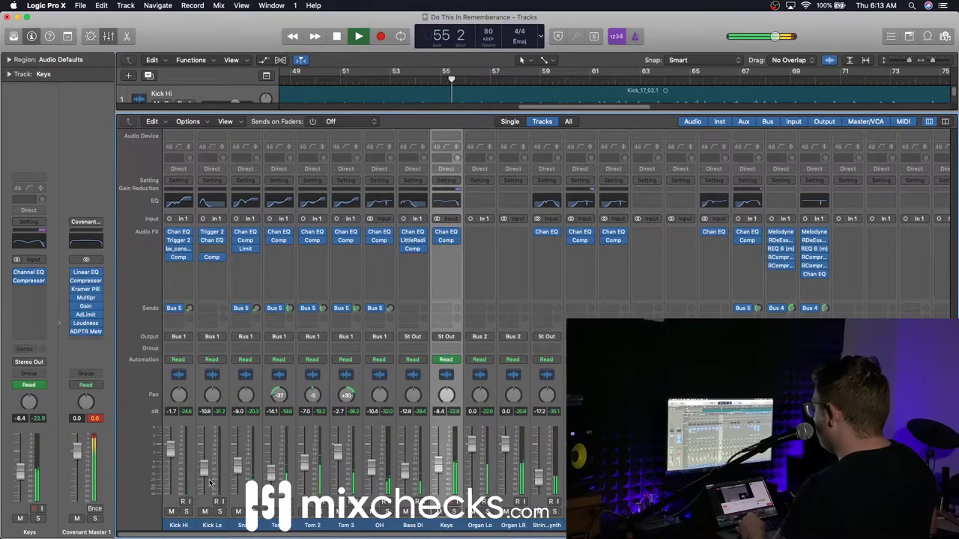
pyautogui.moveTo(203, 468); pyautogui.dragTo(204, 471)
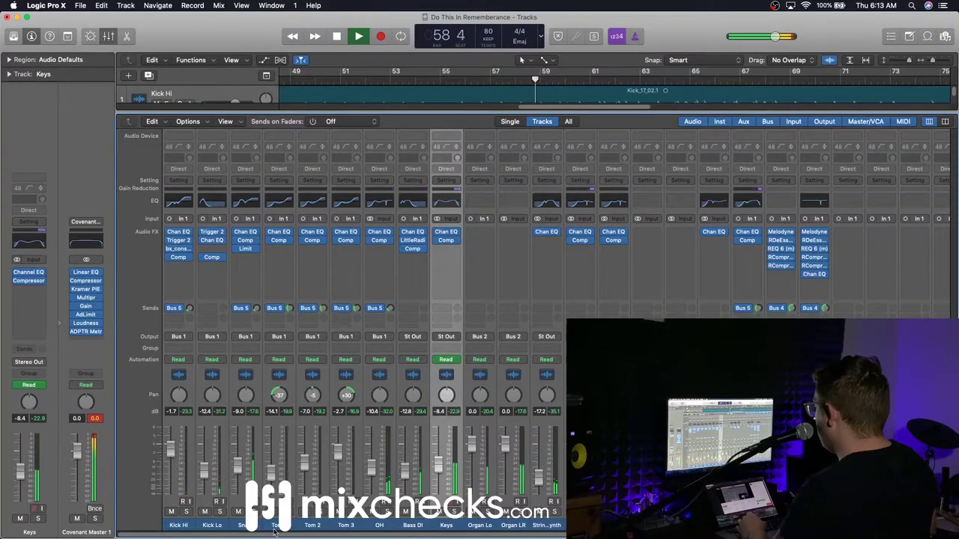
# - Clear the tom channel selection by selecting OH, and pan Tom 2 to +15
pyautogui.moveTo(280, 529); pyautogui.dragTo(344, 529)
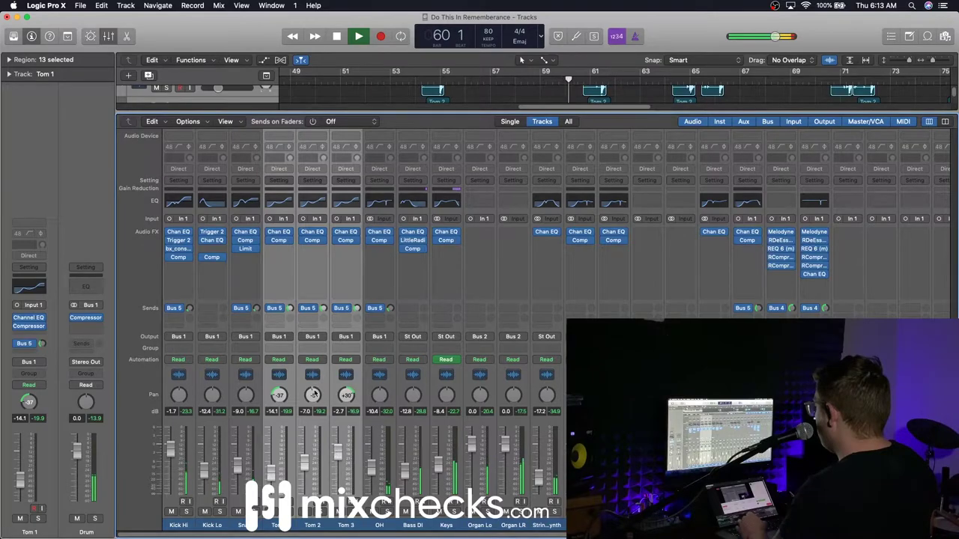
pyautogui.click(376, 526)
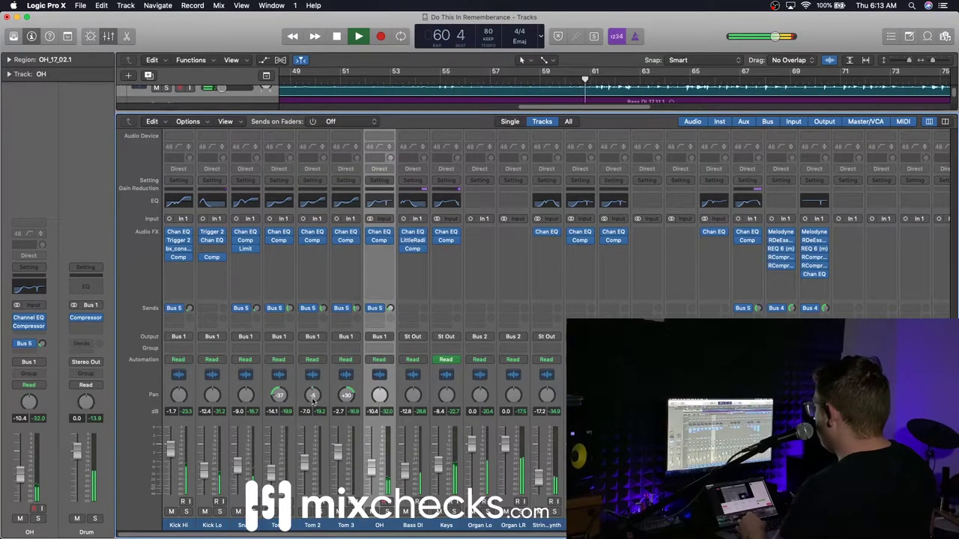
pyautogui.moveTo(313, 395); pyautogui.dragTo(312, 377)
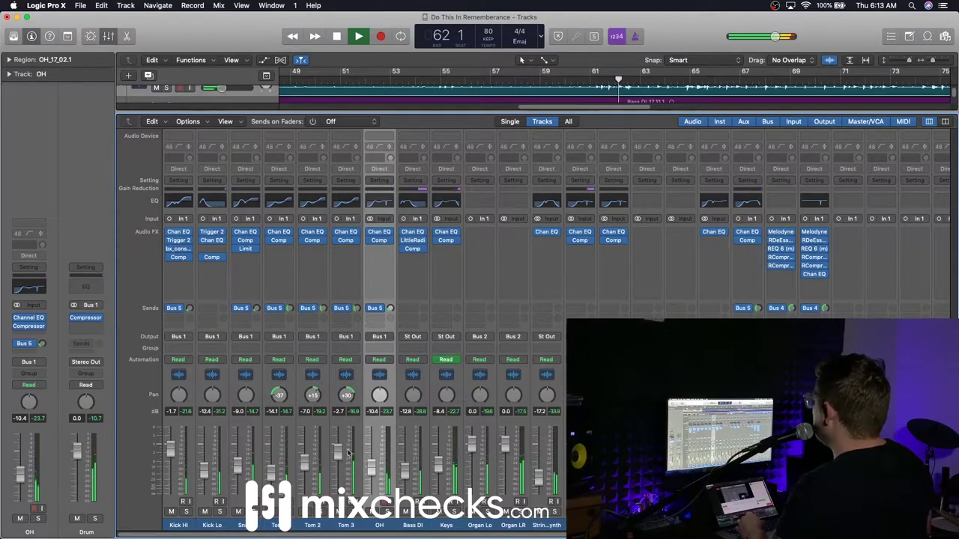
# - Lower the three tom channels together to -14.8, -7.8 and -3.5 dB while replaying the fill around bar 61
pyautogui.moveTo(278, 528); pyautogui.dragTo(333, 526)
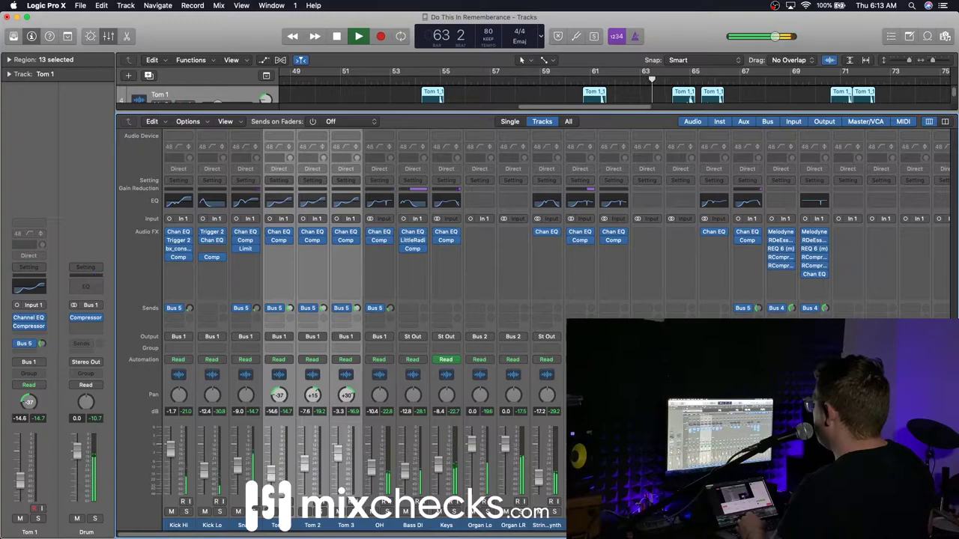
pyautogui.click(574, 83)
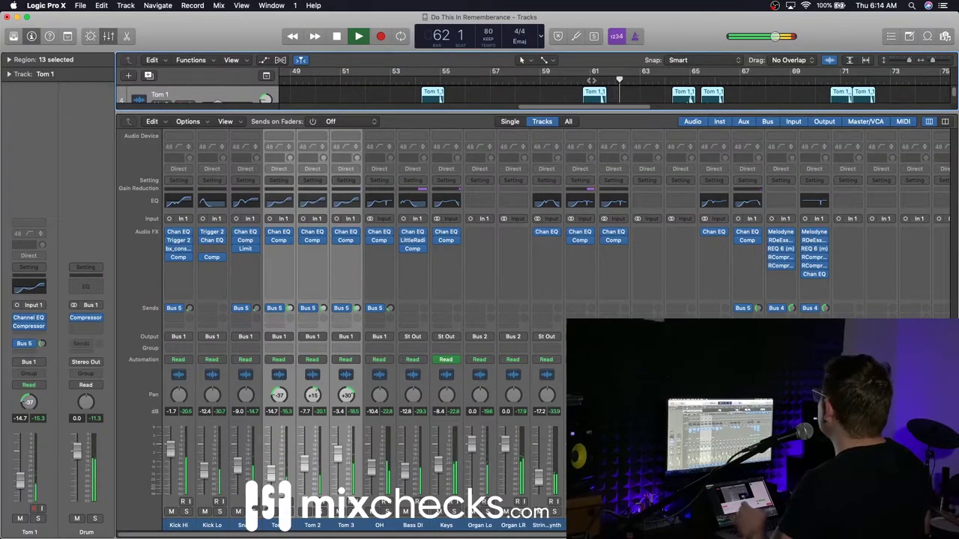
pyautogui.click(588, 80)
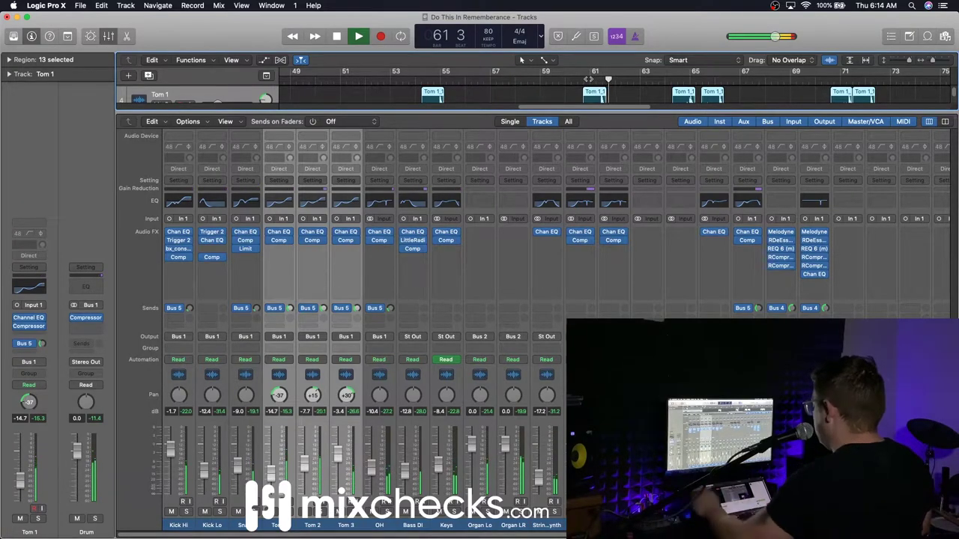
pyautogui.click(576, 80)
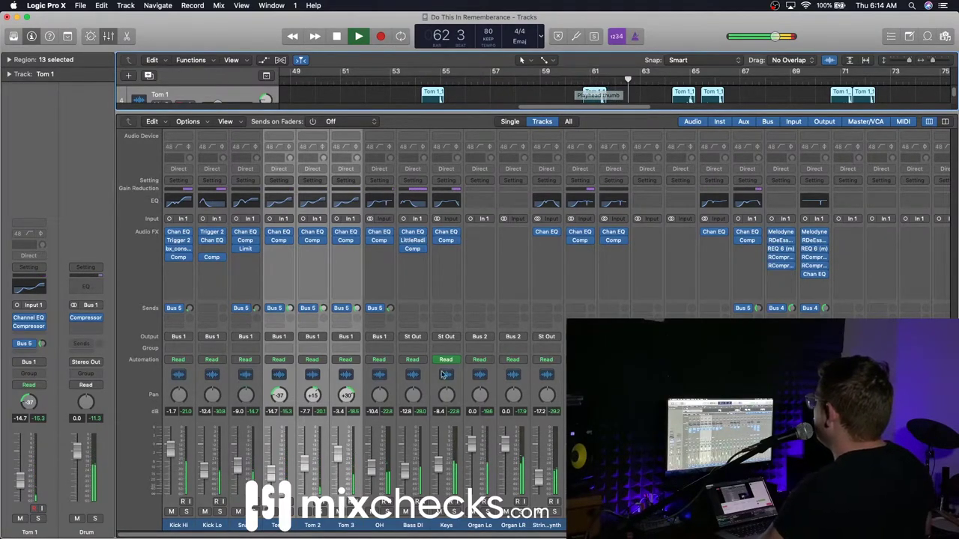
pyautogui.moveTo(342, 455); pyautogui.dragTo(341, 456)
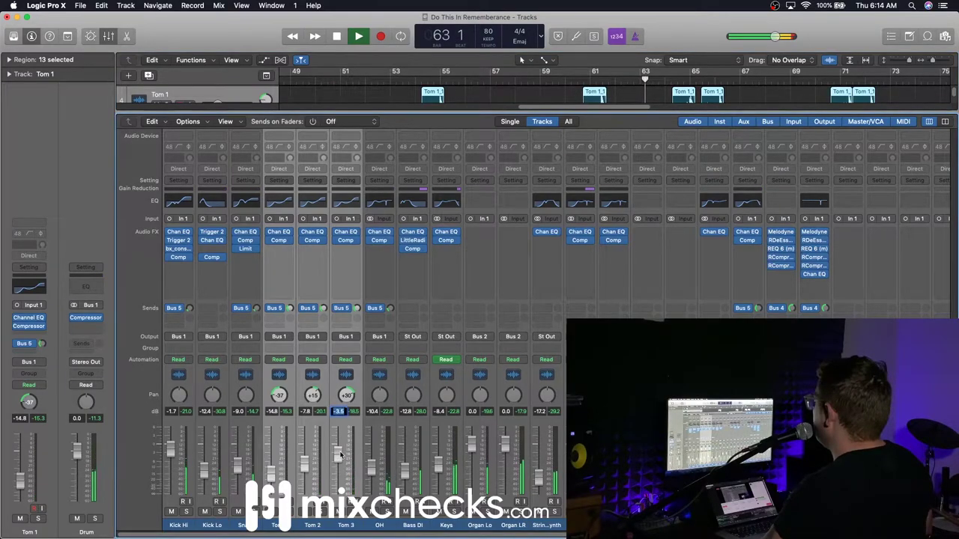
# - Reselect the three toms, lower them together to -15.3, -8.3 and -4.2 dB, and replay from just before bar 61
pyautogui.click(382, 526)
pyautogui.click(280, 525)
pyautogui.keyDown('shift'); pyautogui.click(337, 526); pyautogui.keyUp('shift')
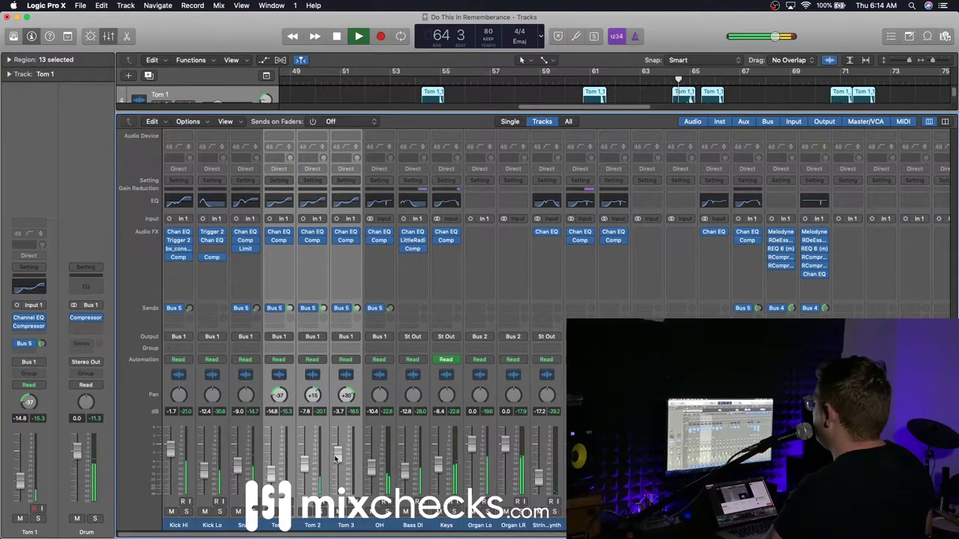
pyautogui.moveTo(338, 452); pyautogui.dragTo(338, 454)
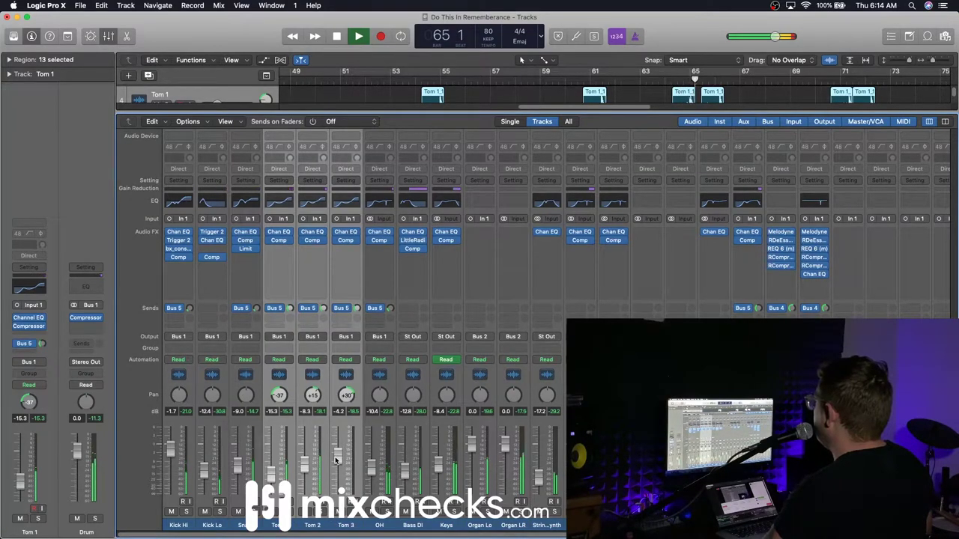
pyautogui.click(580, 77)
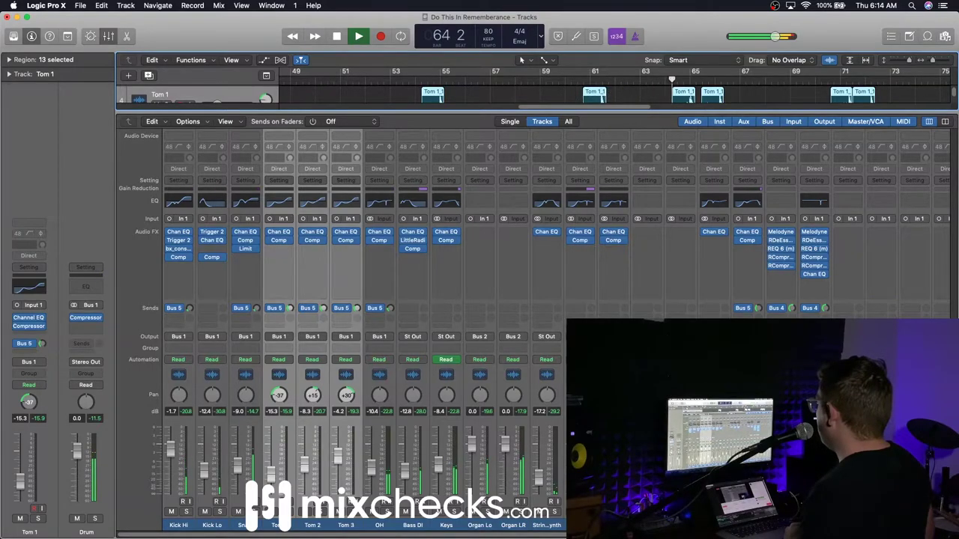
# - Slightly raise the Bus 4 send on the Bus 3 aux channel
pyautogui.hscroll(10, 364, 323)
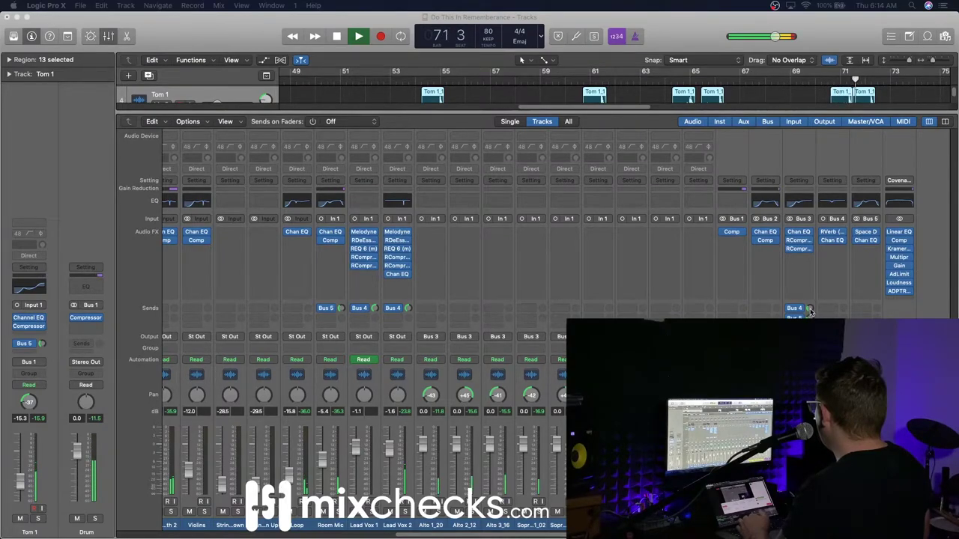
pyautogui.moveTo(809, 311)
pyautogui.mouseDown()
pyautogui.moveTo(813, 258)
pyautogui.moveTo(811, 303)
pyautogui.mouseUp()
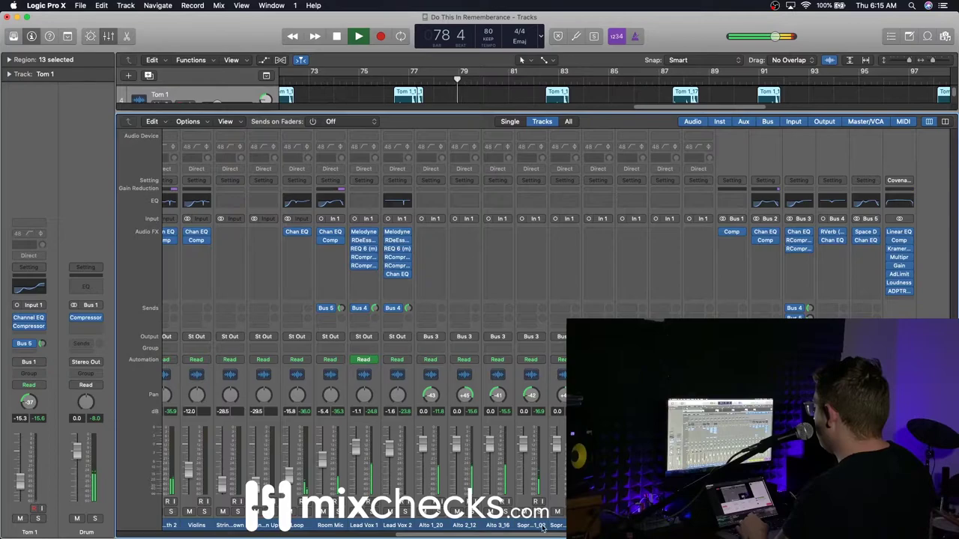
# - Close the mixer and replay the song in the tracks view from just before bar 89
pyautogui.moveTo(546, 537); pyautogui.dragTo(212, 532)
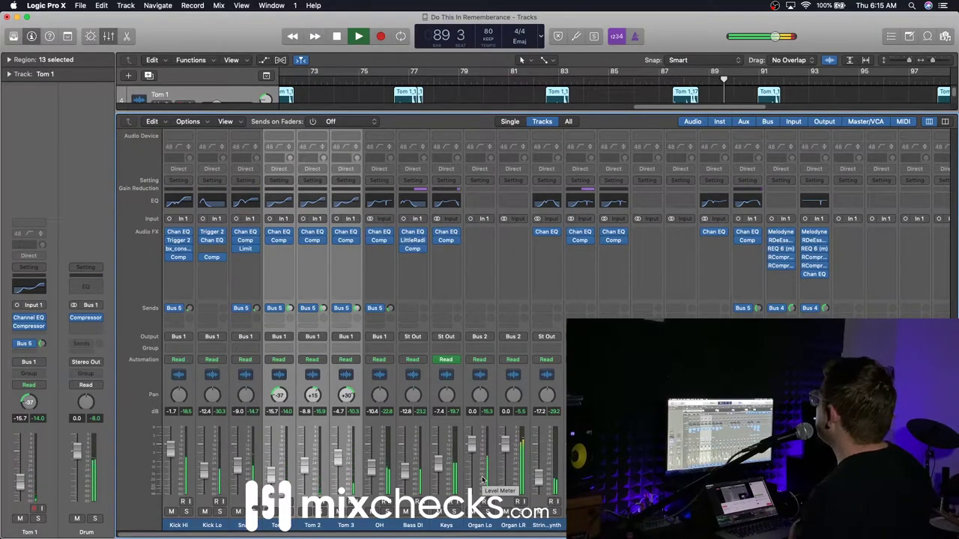
pyautogui.press('x')
pyautogui.click(704, 81)
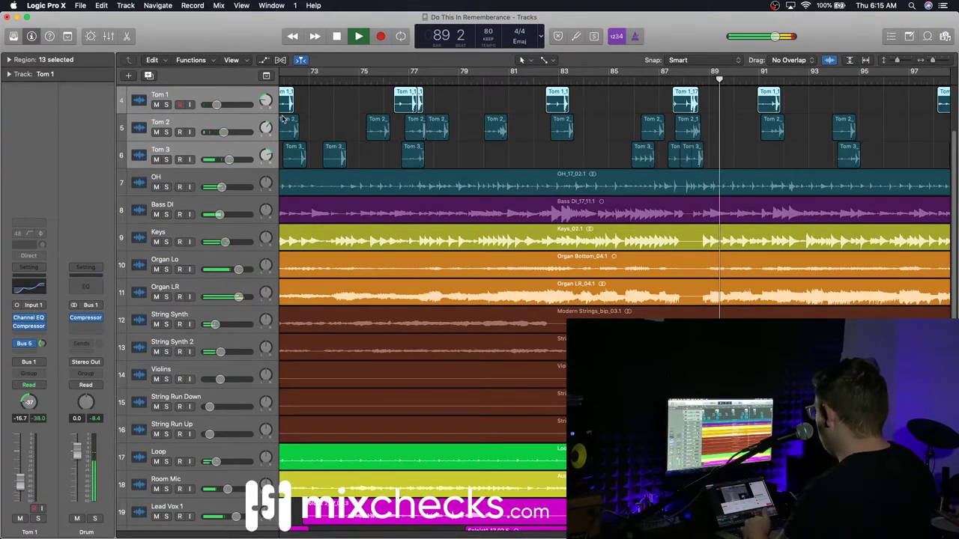
# - Stop the song, solo the Kick Hi track, and play from bar 88
pyautogui.press('space')
pyautogui.scroll(3, 743, 169)
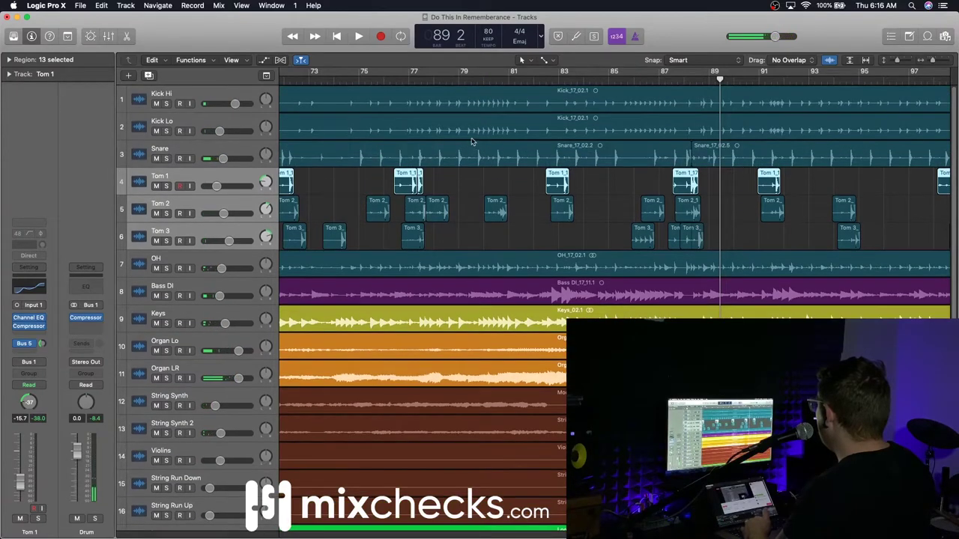
pyautogui.click(166, 104)
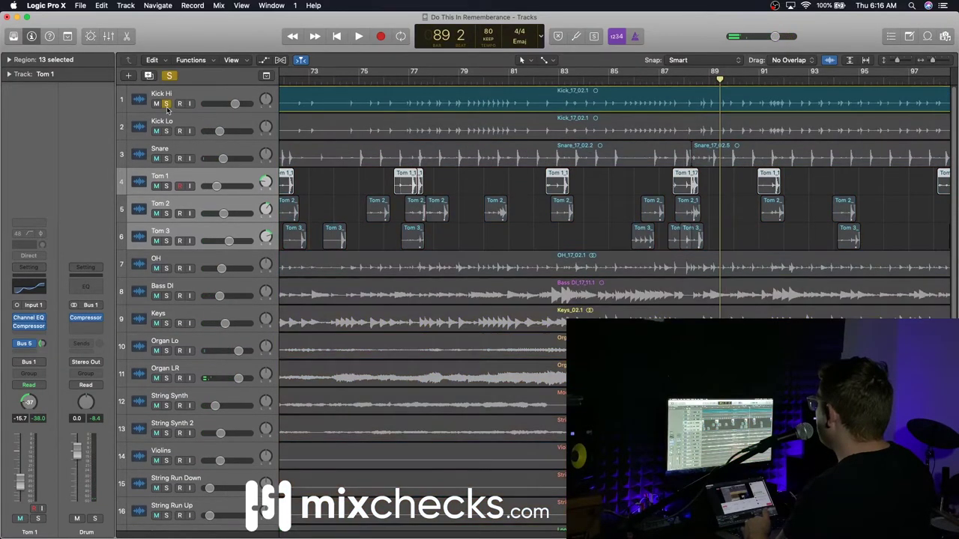
pyautogui.click(690, 83)
pyautogui.press('space')
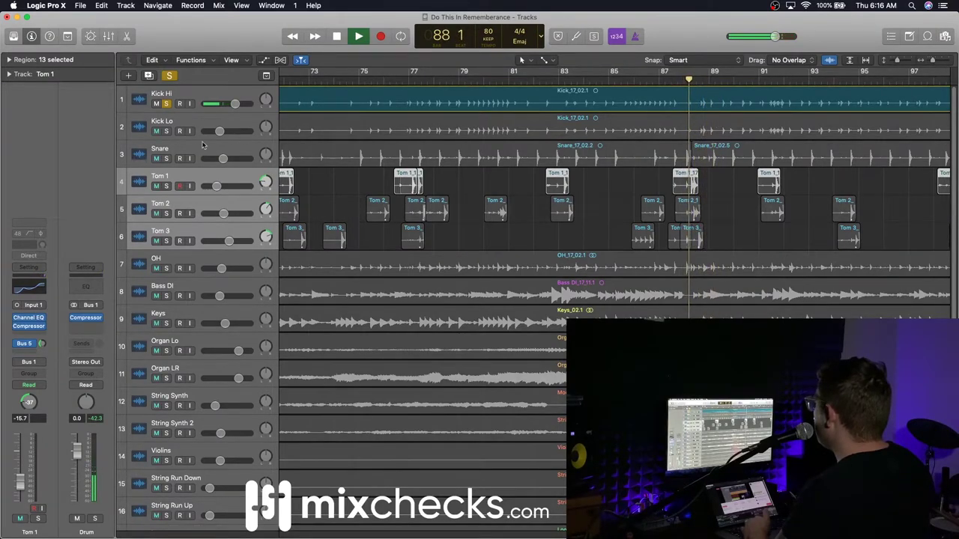
# - Move the solo from Kick Hi to the Snare track during playback and stop around bar 88
pyautogui.click(166, 159)
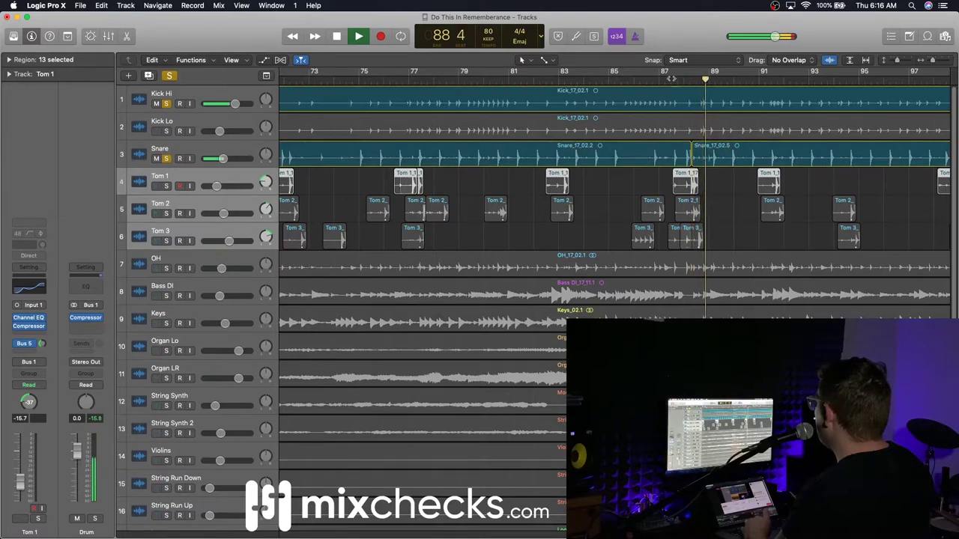
pyautogui.click(166, 103)
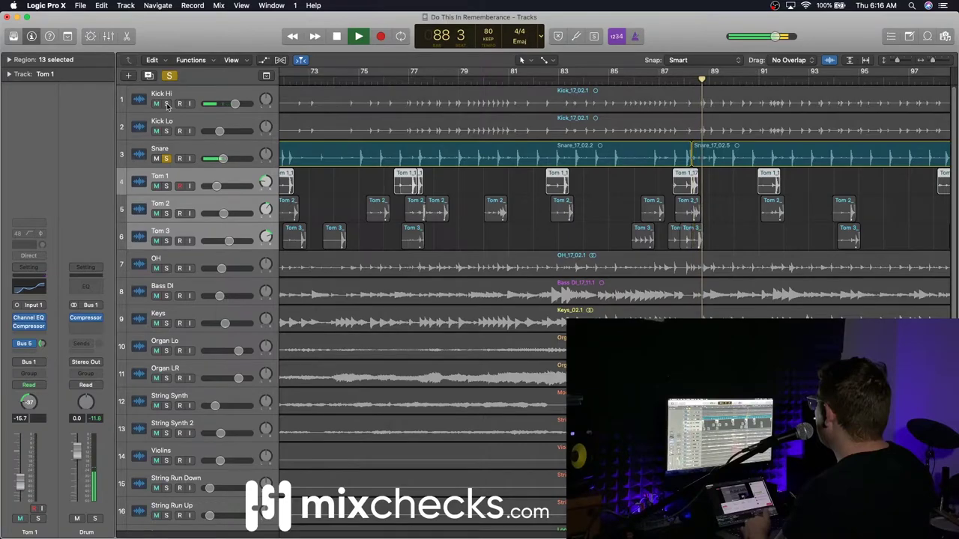
pyautogui.press('space')
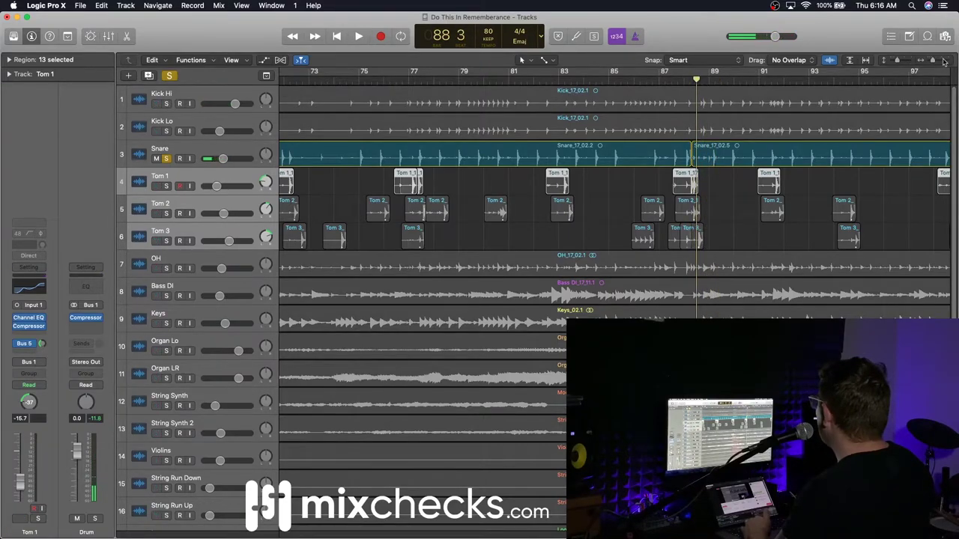
# - Replay the soloed Snare from bar 88 and examine its waveform up to bar 89
pyautogui.moveTo(929, 62); pyautogui.dragTo(936, 61)
pyautogui.hscroll(15, 823, 178)
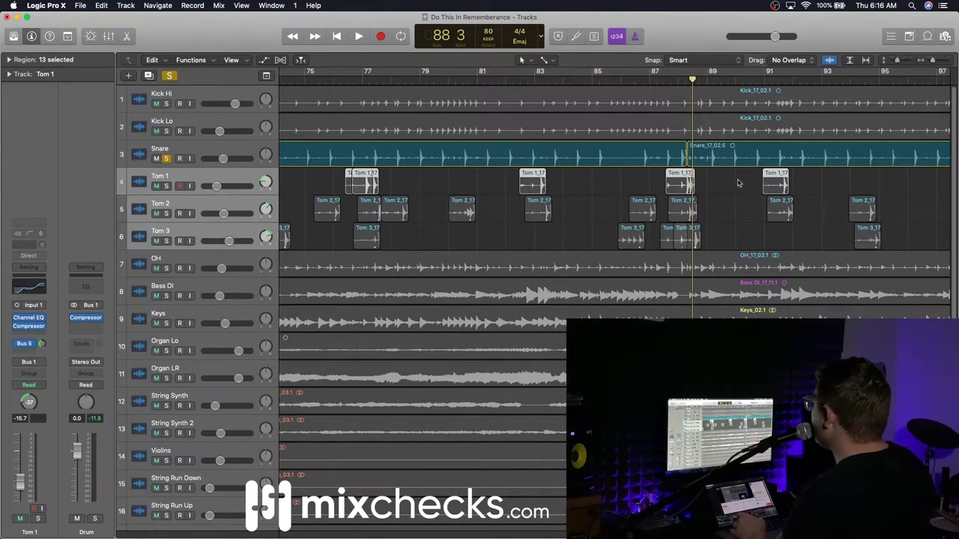
pyautogui.moveTo(687, 82); pyautogui.dragTo(679, 80)
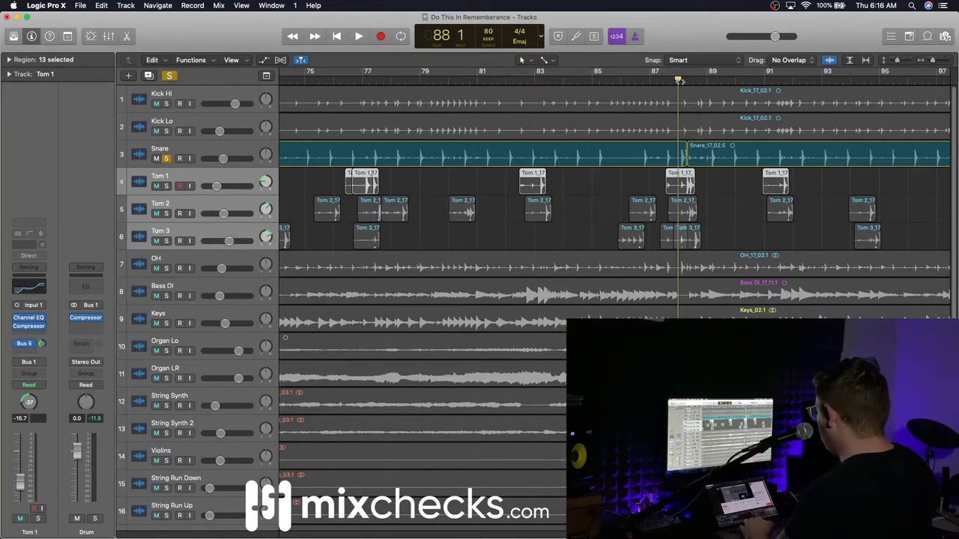
pyautogui.press('space')
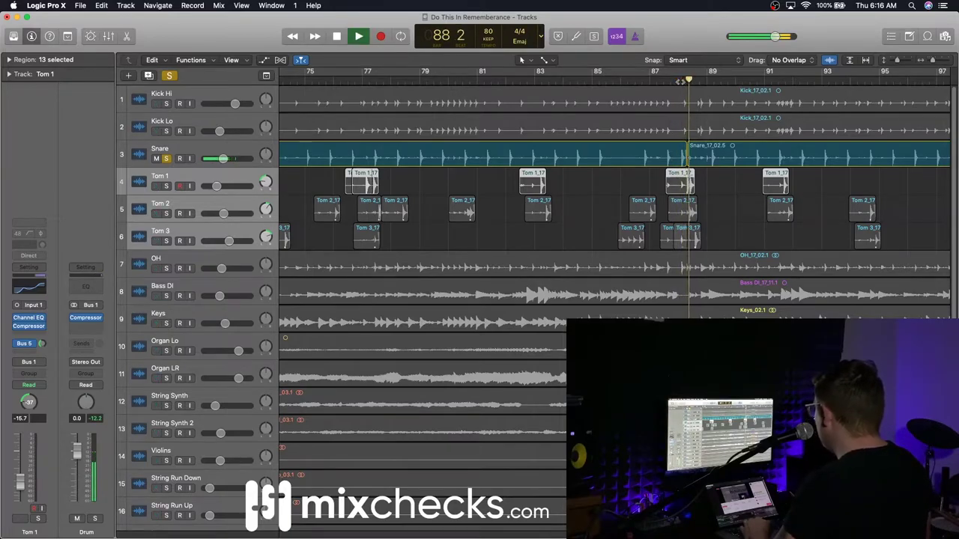
pyautogui.press('space')
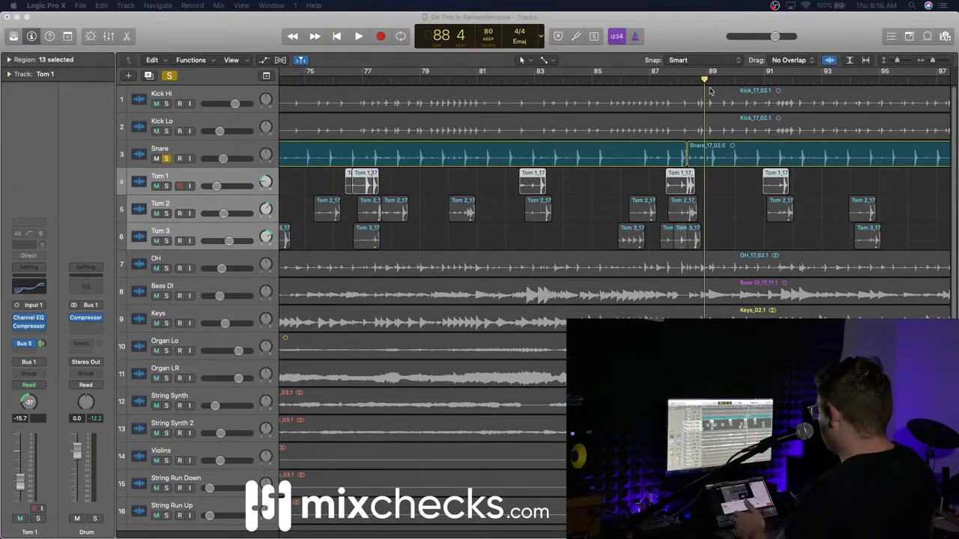
pyautogui.click(677, 83)
pyautogui.press('space')
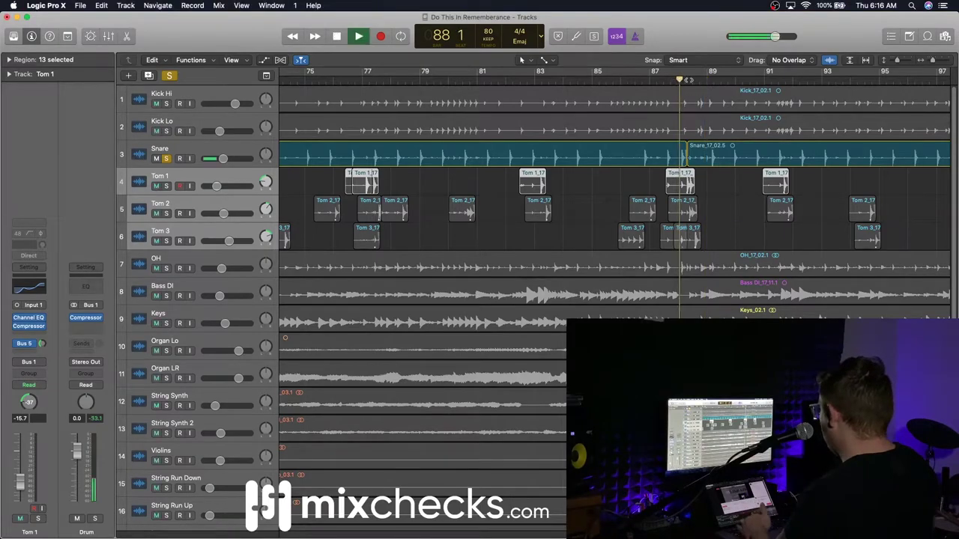
pyautogui.click(933, 63)
pyautogui.scroll(5, 917, 81)
pyautogui.scroll(-2, 902, 99)
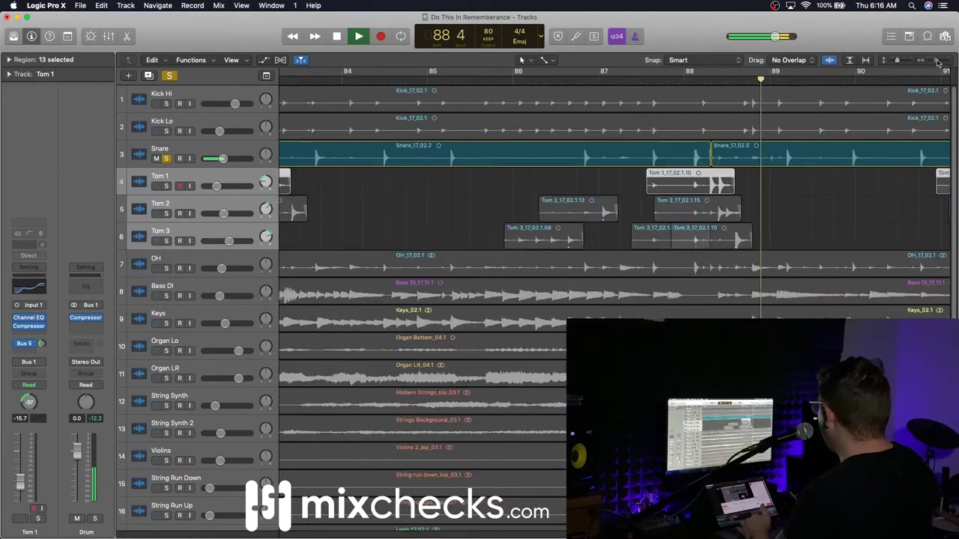
pyautogui.press('space')
# - Show track automation, add a narrow volume dip to the Snare just before bar 89, and replay the passage
pyautogui.press('a')
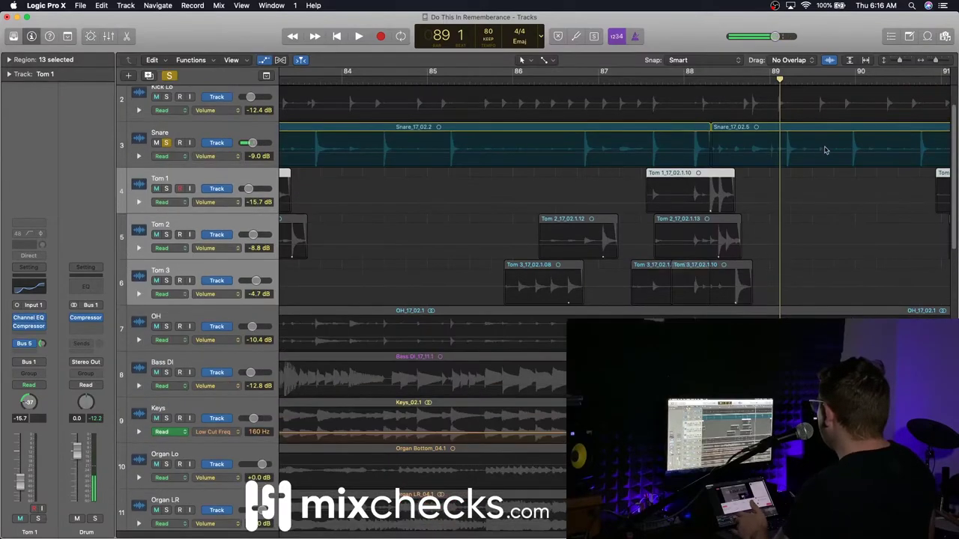
pyautogui.click(773, 156)
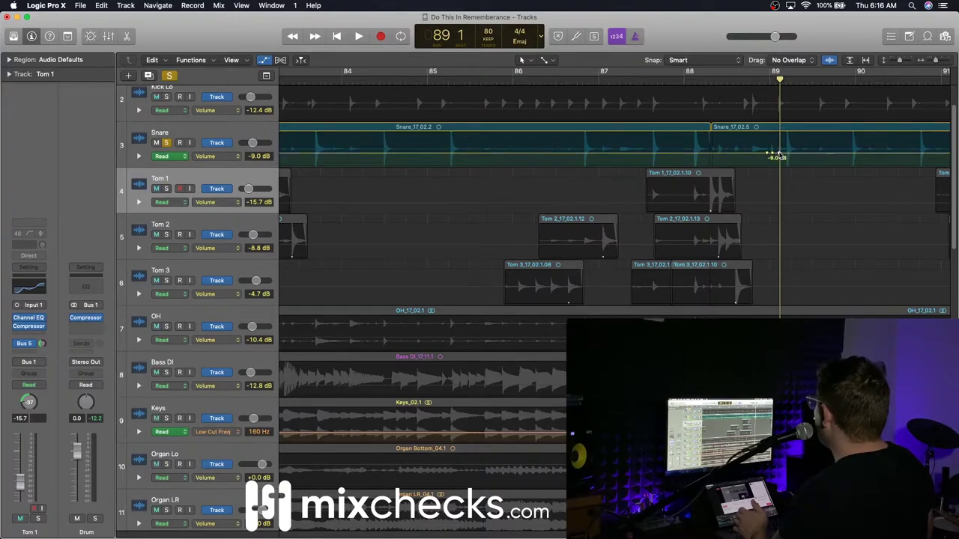
pyautogui.moveTo(775, 155); pyautogui.dragTo(773, 163)
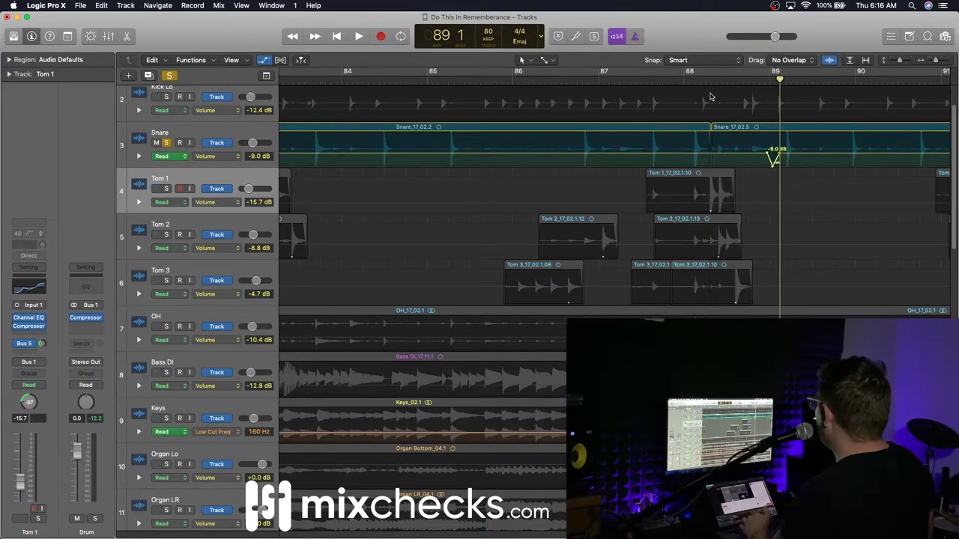
pyautogui.click(690, 82)
pyautogui.press('space')
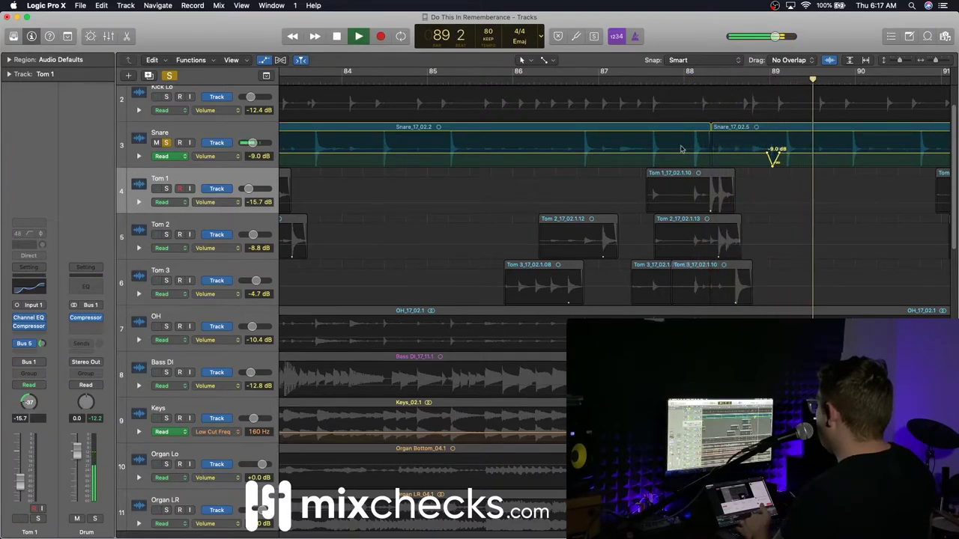
# - Unsolo the Snare, replay the full mix from around bar 88, and hide the automation
pyautogui.click(168, 143)
pyautogui.click(684, 81)
pyautogui.press('a')
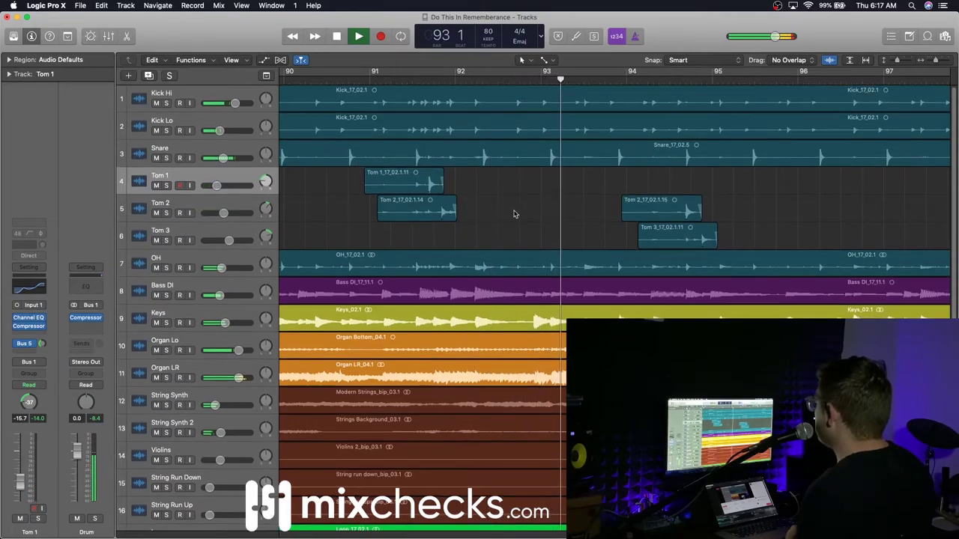
# - Solo the OH track and set its Channel EQ's 560 Hz band to -2.0 dB
pyautogui.scroll(-10, 514, 214)
pyautogui.scroll(8, 514, 214)
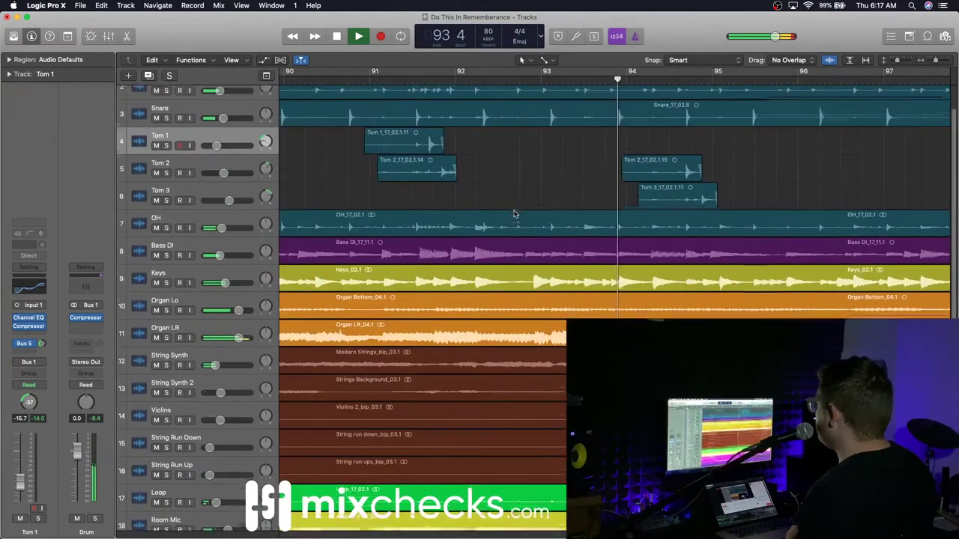
pyautogui.click(188, 222)
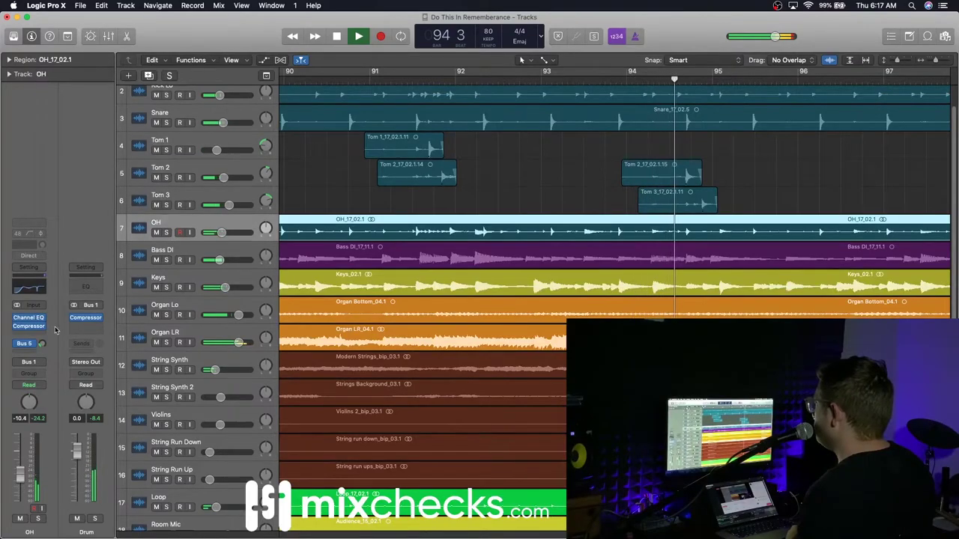
pyautogui.click(32, 318)
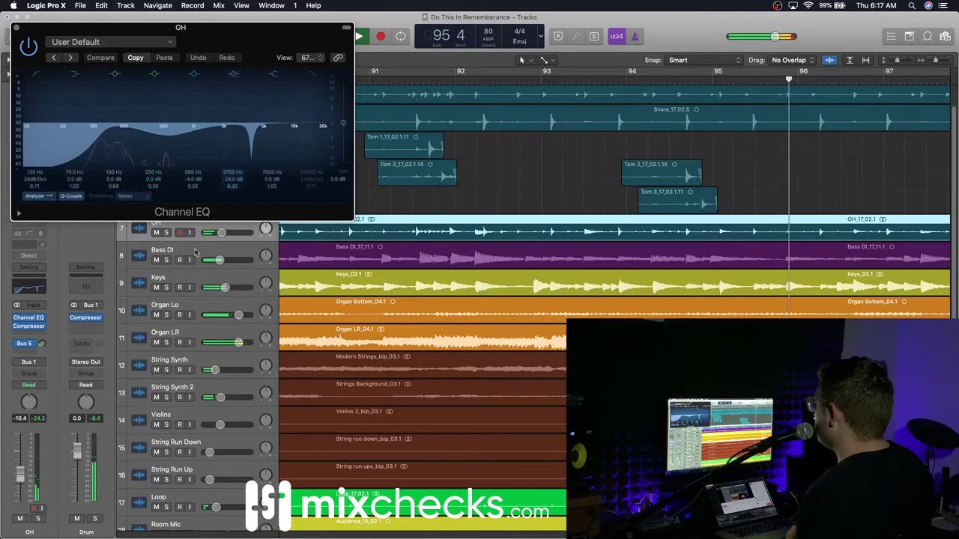
pyautogui.click(166, 233)
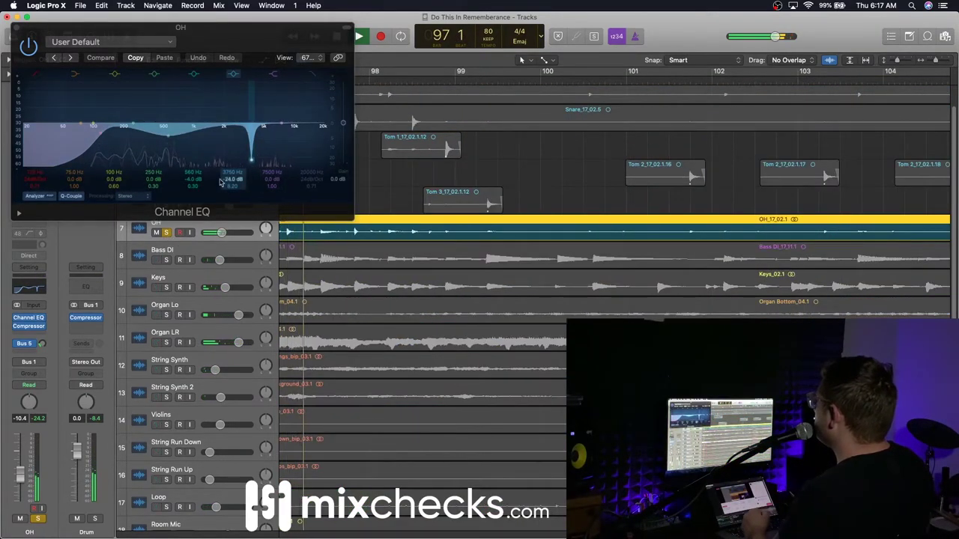
pyautogui.moveTo(197, 179); pyautogui.dragTo(197, 159)
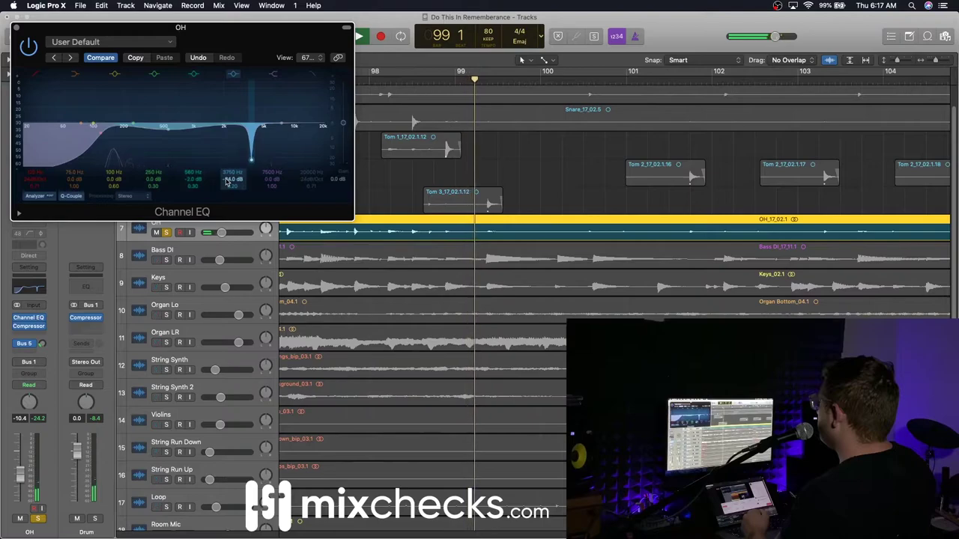
# - Replay the soloed OH track from around bar 92 and close its Channel EQ
pyautogui.hscroll(-10, 480, 203)
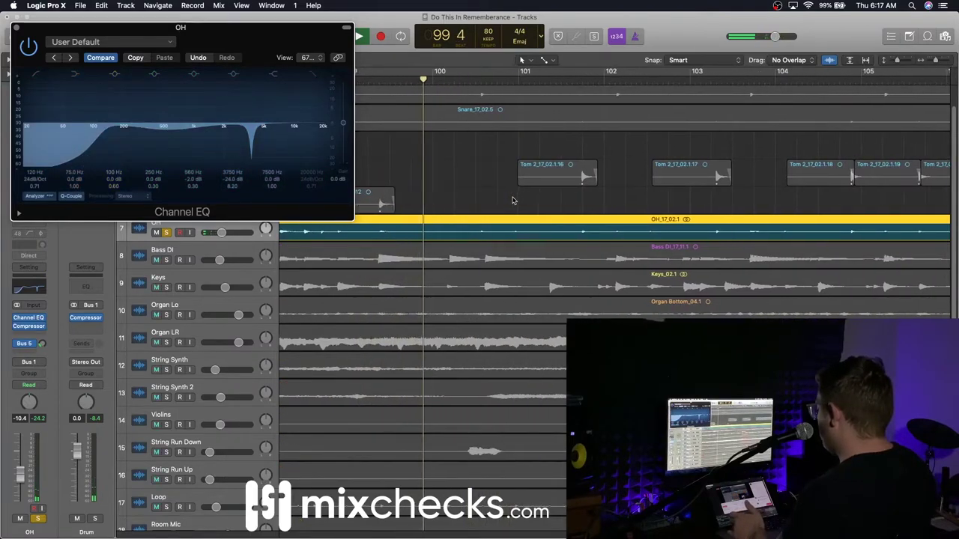
pyautogui.hscroll(-2, 514, 200)
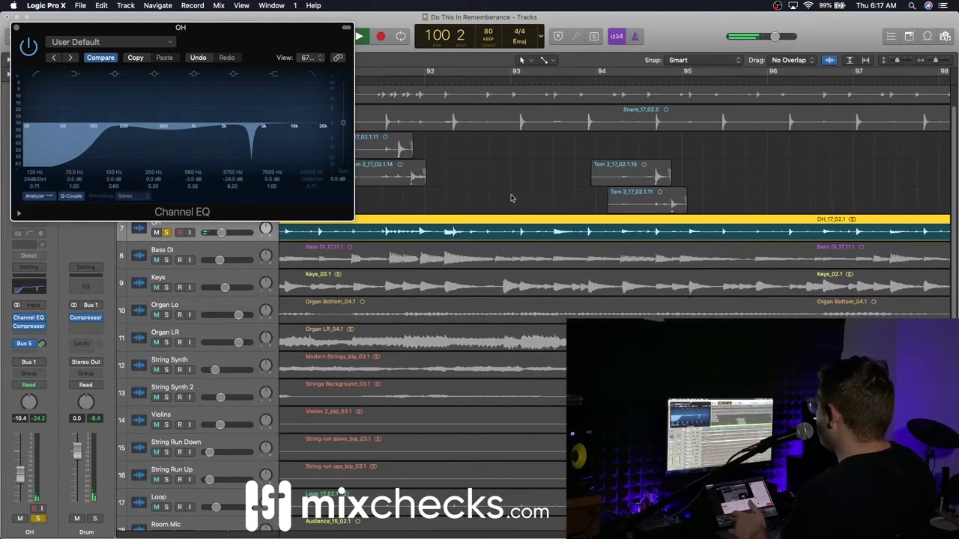
pyautogui.click(443, 78)
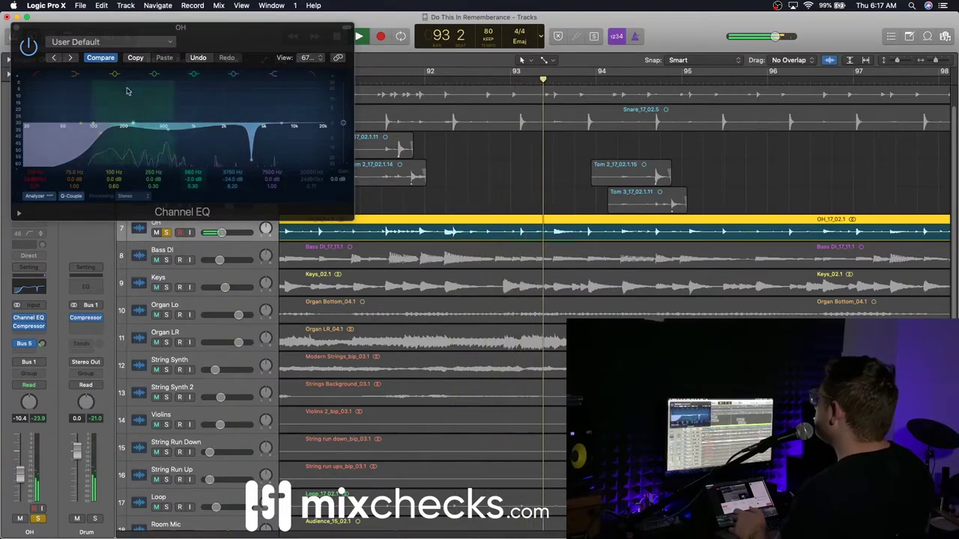
pyautogui.click(16, 28)
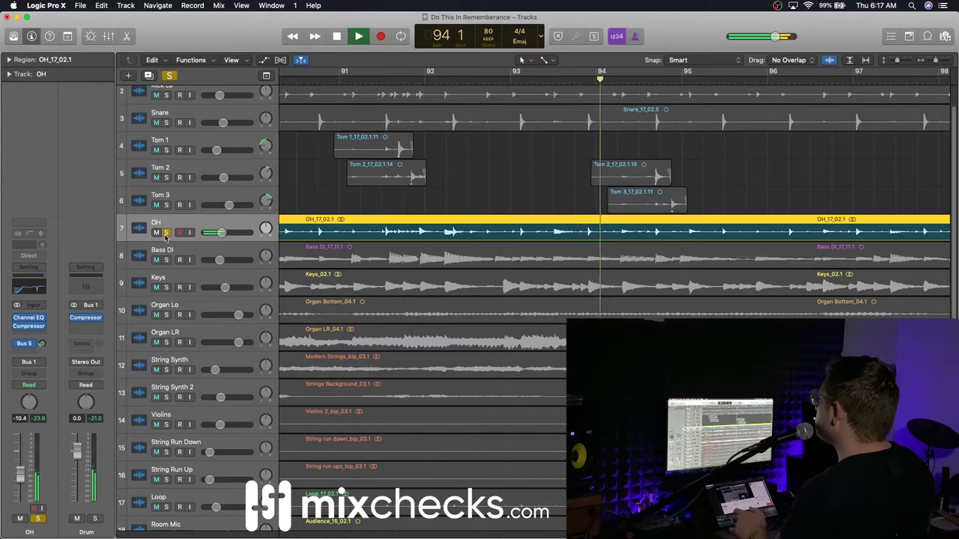
# - Reopen the OH Channel EQ, set the 560 Hz band to 500 Hz, -5.5 dB and Q 0.79, and close it
pyautogui.click(32, 321)
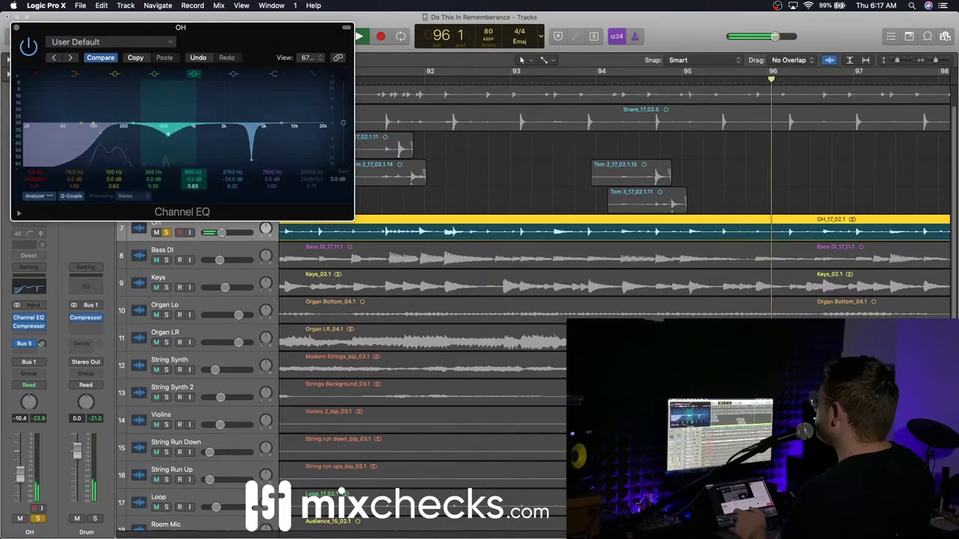
pyautogui.moveTo(187, 175); pyautogui.dragTo(187, 183)
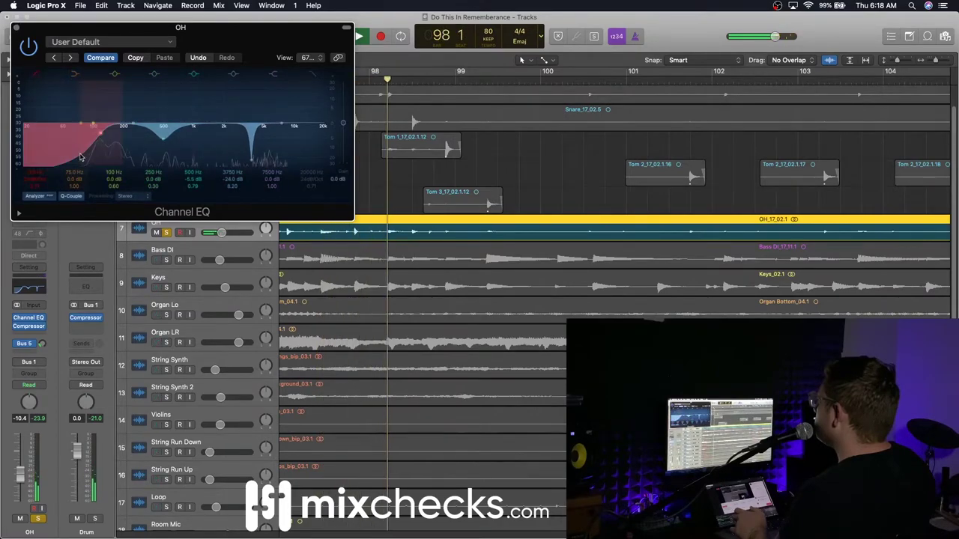
pyautogui.click(15, 28)
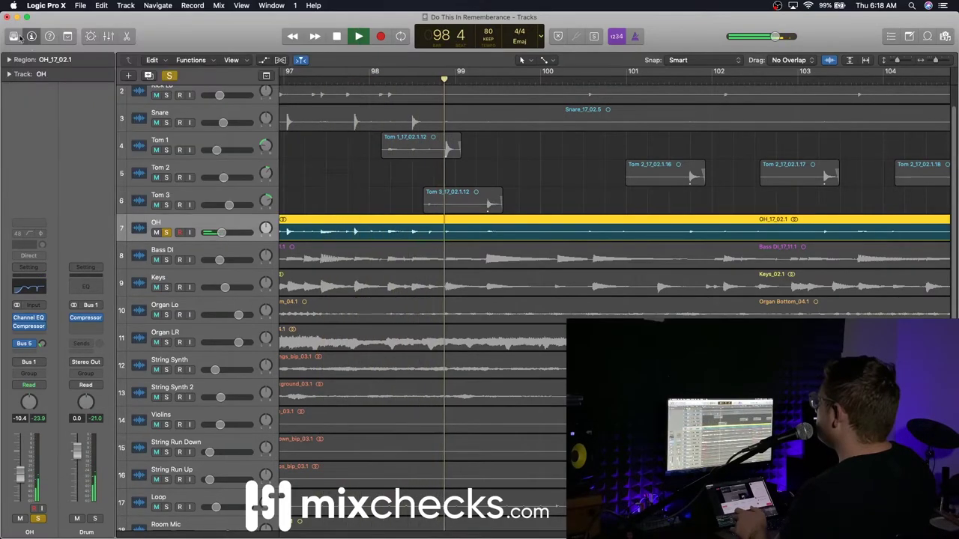
# - Lower the 7500 Hz high shelf in the OH Channel EQ to -2.5 dB and replay the soloed track
pyautogui.click(28, 318)
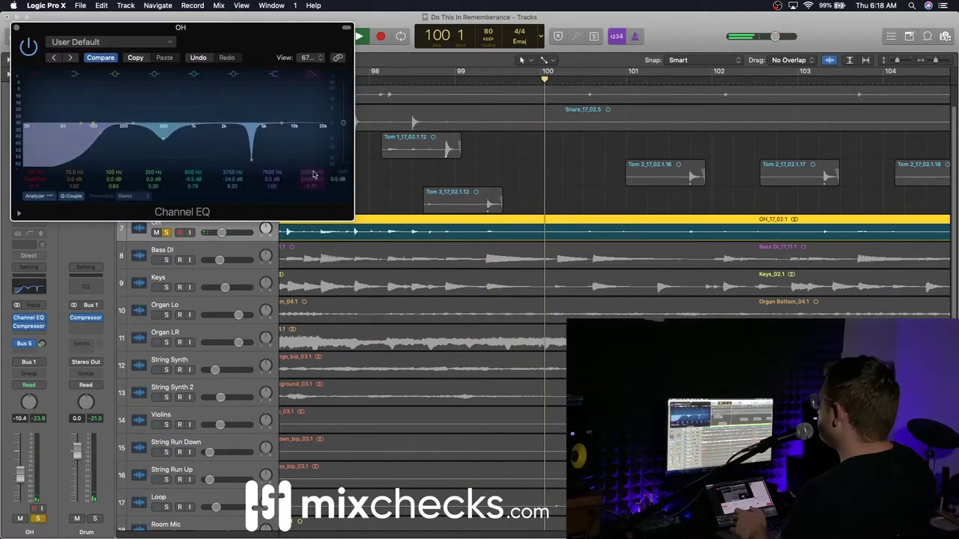
pyautogui.moveTo(271, 177); pyautogui.dragTo(271, 191)
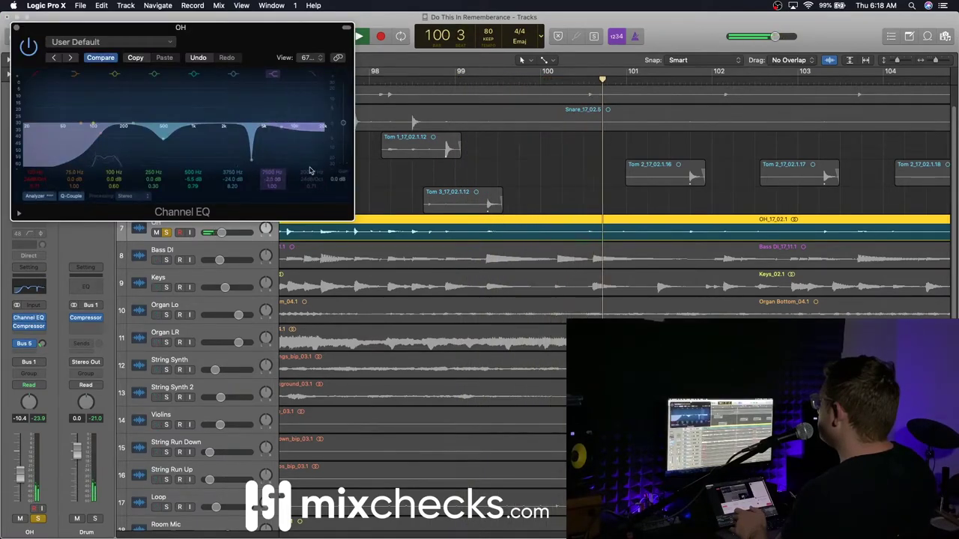
pyautogui.click(392, 84)
pyautogui.moveTo(252, 35); pyautogui.dragTo(677, 116)
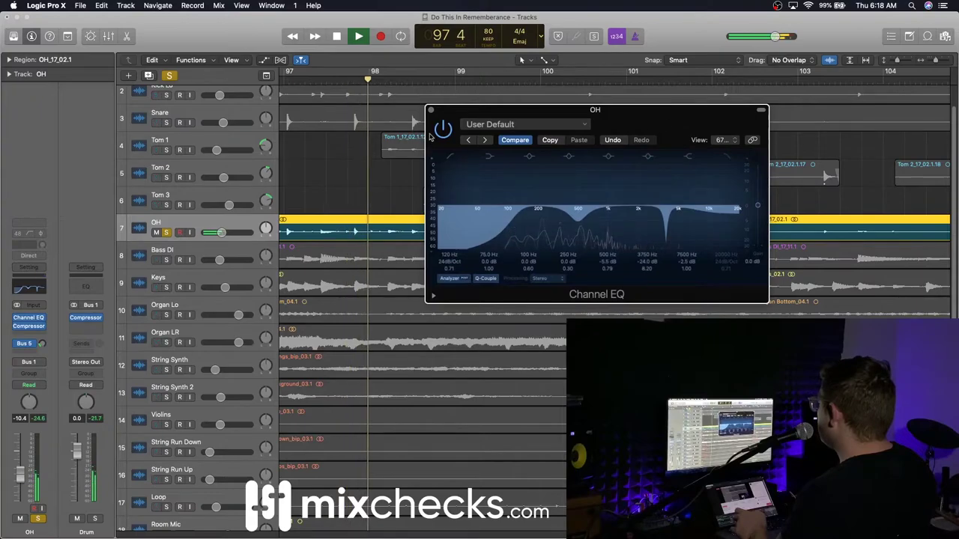
# - Close the OH Channel EQ and unsolo the OH track to hear the full mix
pyautogui.click(430, 111)
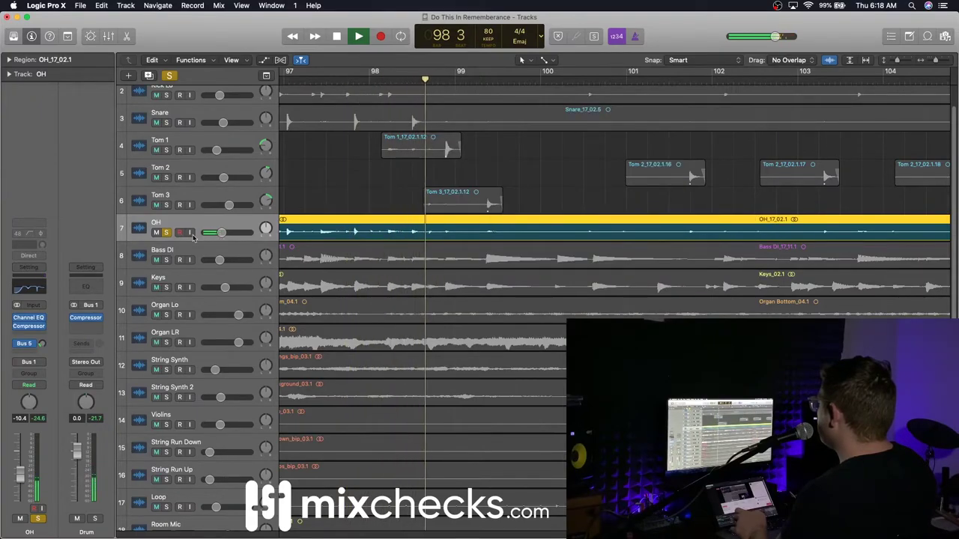
pyautogui.click(167, 233)
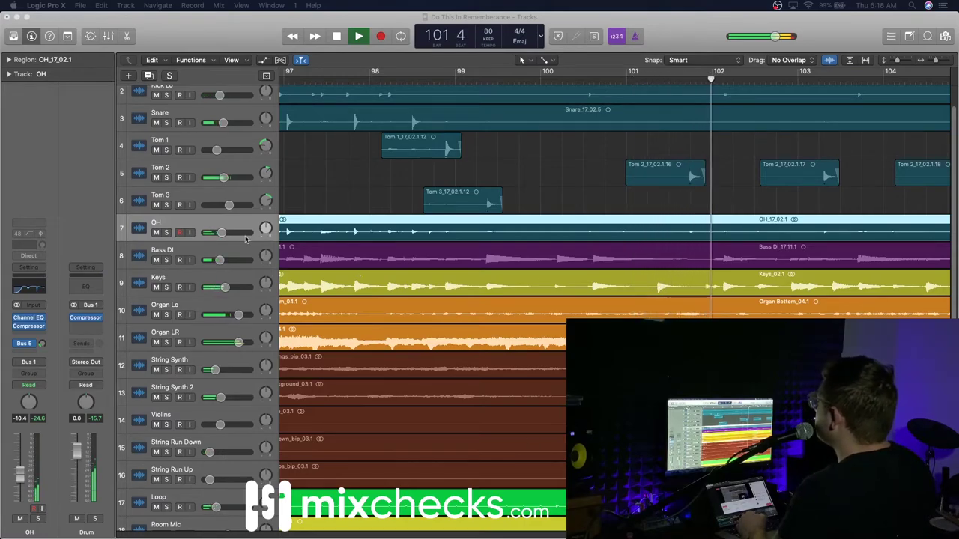
pyautogui.hscroll(-10, 549, 251)
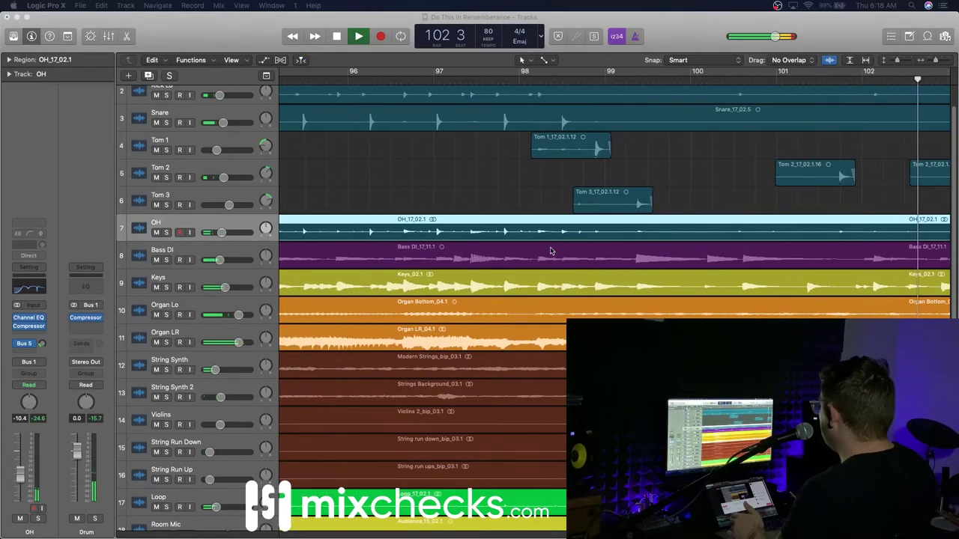
# - During playback from around bar 90, set the OH volume to -10.2 dB and its Channel EQ high shelf to 4200 Hz, -3.0 dB
pyautogui.click(338, 83)
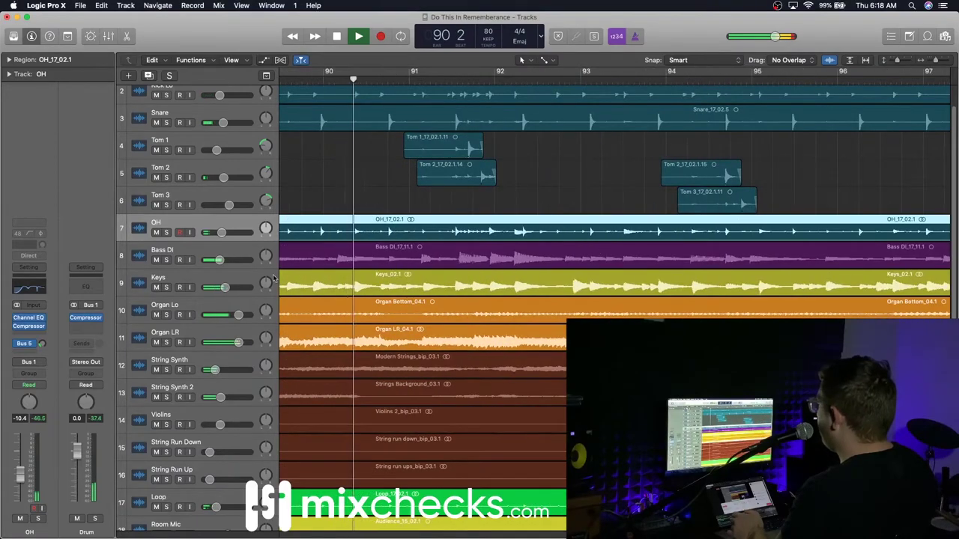
pyautogui.moveTo(220, 238)
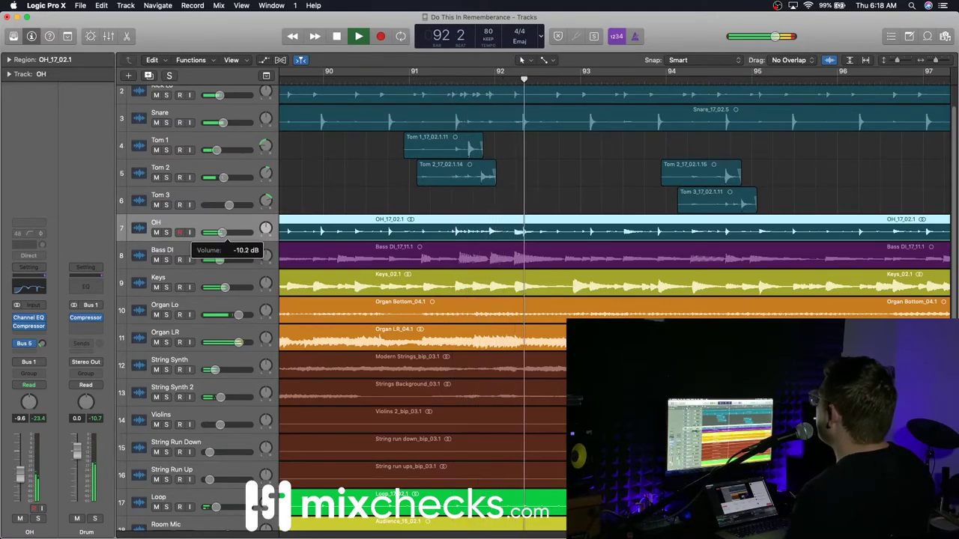
pyautogui.click(29, 287)
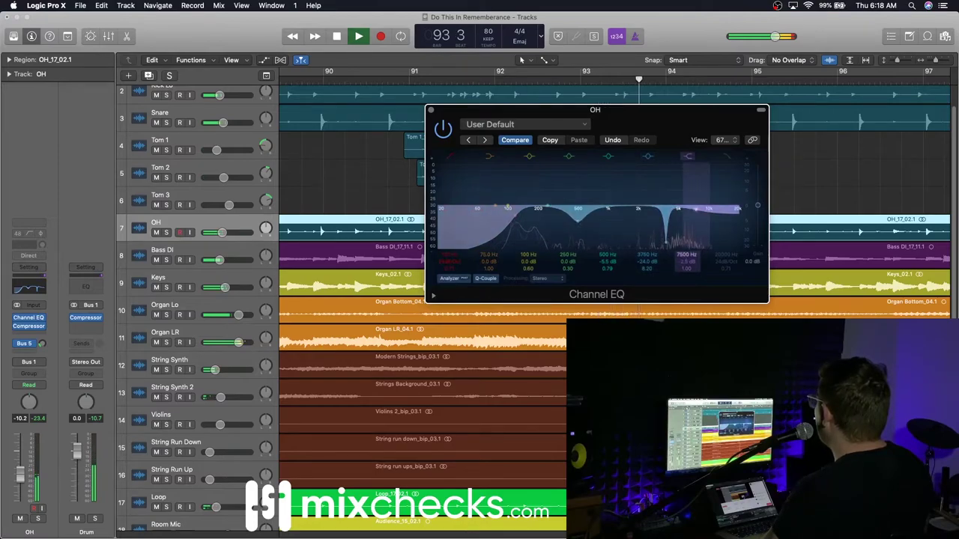
pyautogui.moveTo(697, 209); pyautogui.dragTo(671, 210)
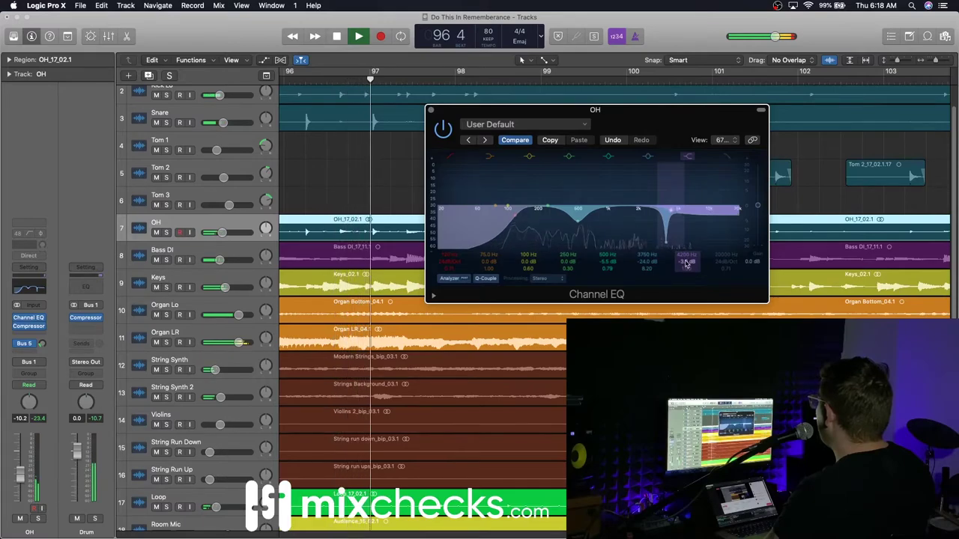
# - Raise the OH track volume to -10.0 dB, close its Channel EQ and stop playback
pyautogui.moveTo(223, 235); pyautogui.dragTo(224, 235)
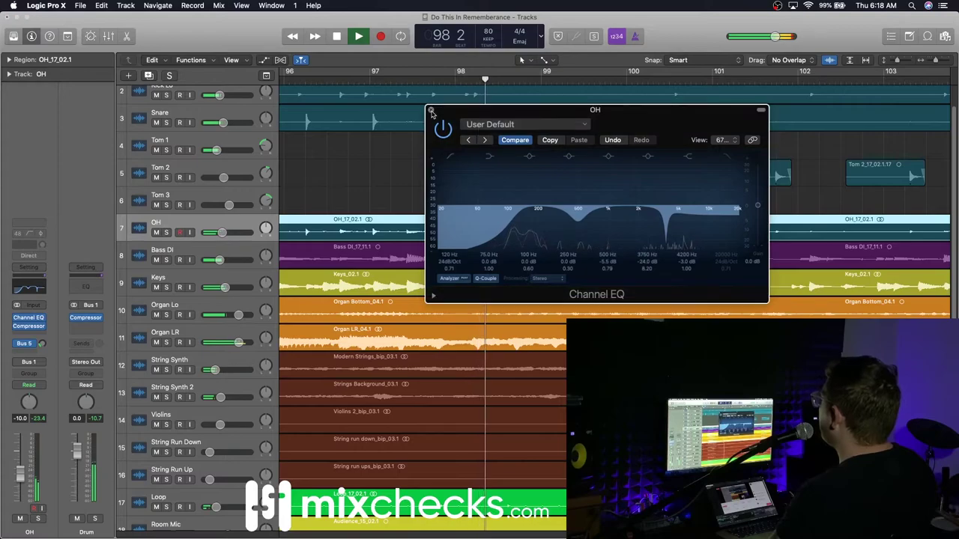
pyautogui.click(425, 110)
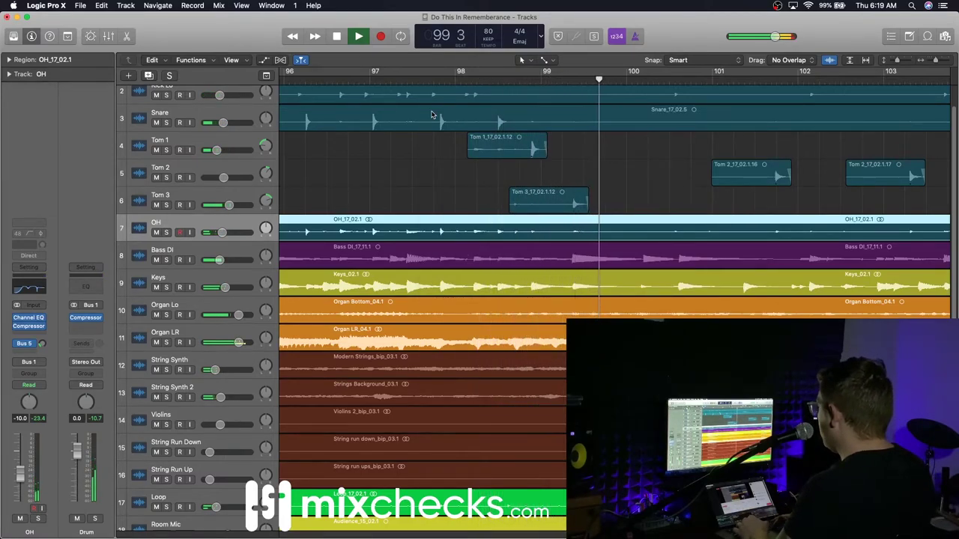
pyautogui.press('space')
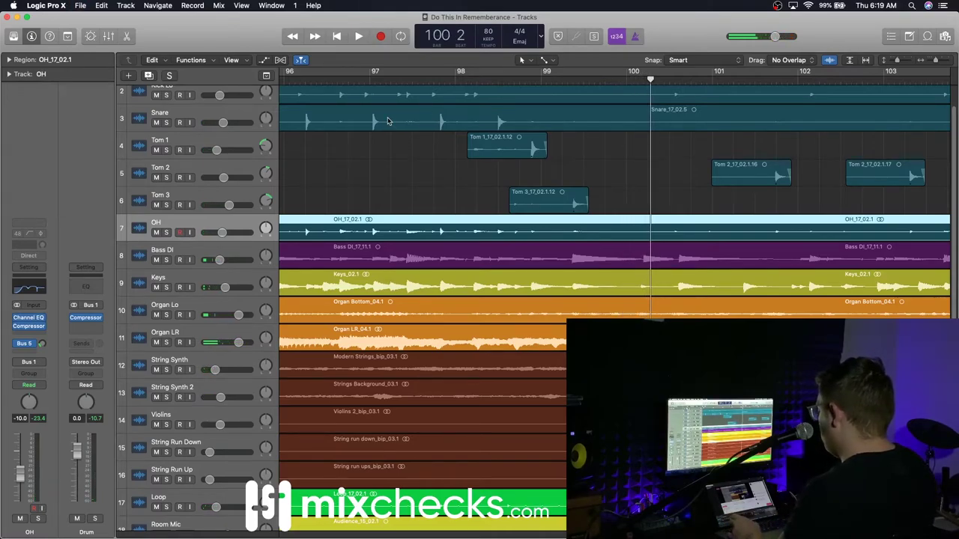
# - Place the playhead in bar 11 and select the Lead Vox 1 track
pyautogui.hscroll(-10, 512, 187)
pyautogui.scroll(-5, 519, 185)
pyautogui.scroll(-6, 519, 185)
pyautogui.scroll(3, 585, 195)
pyautogui.scroll(-3, 585, 195)
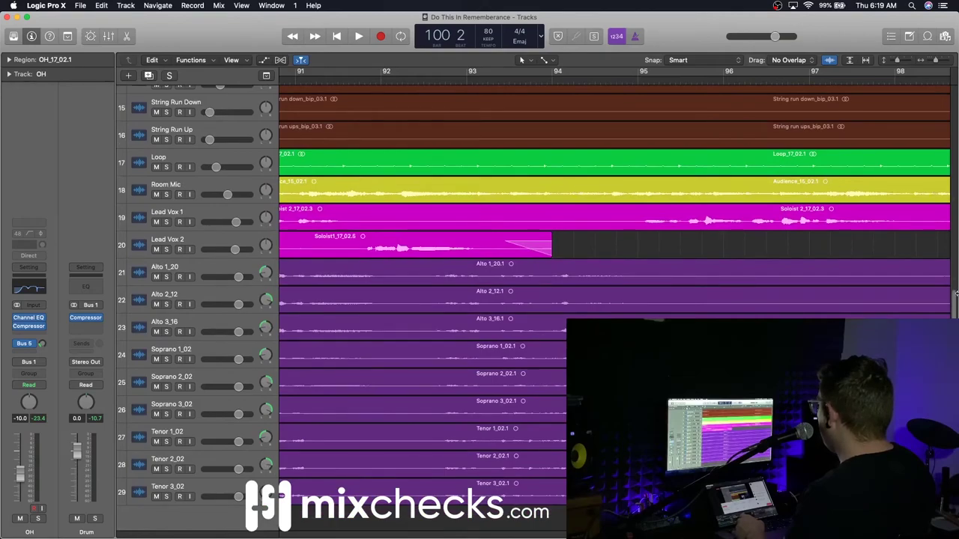
pyautogui.hscroll(5, 615, 267)
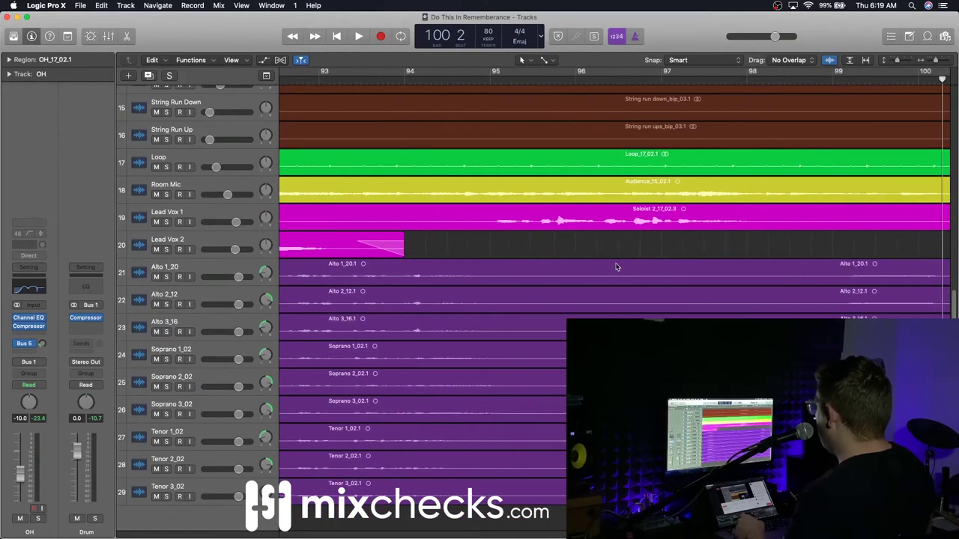
pyautogui.press('Return')
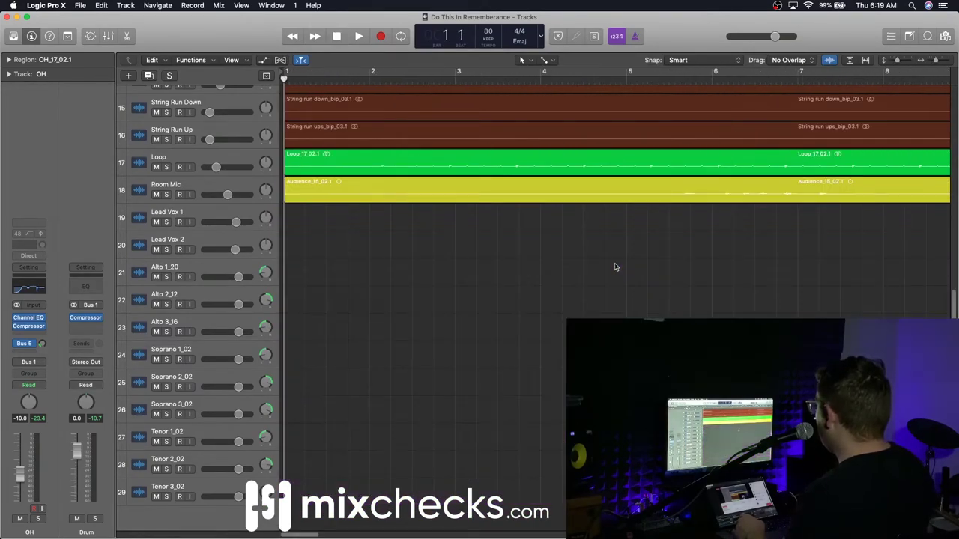
pyautogui.hscroll(8, 614, 266)
pyautogui.hscroll(1, 614, 265)
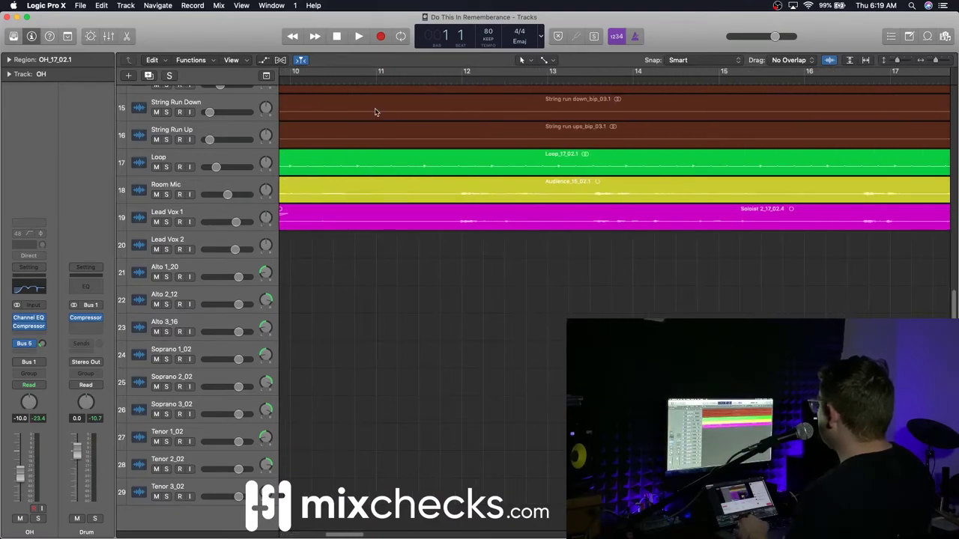
pyautogui.click(441, 80)
pyautogui.click(180, 222)
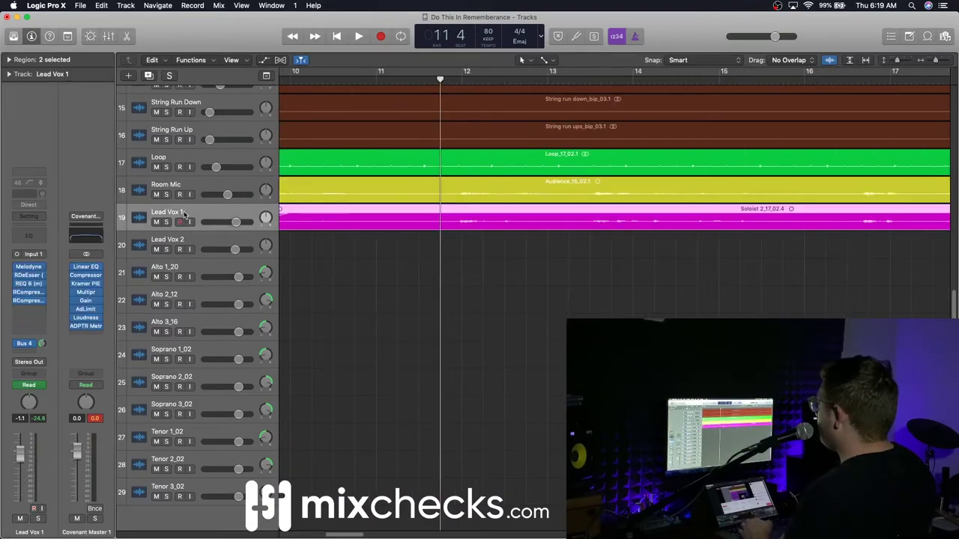
# - Open the Melodyne plug-in on Lead Vox 1, enlarge its window and place it lower on the screen
pyautogui.click(32, 270)
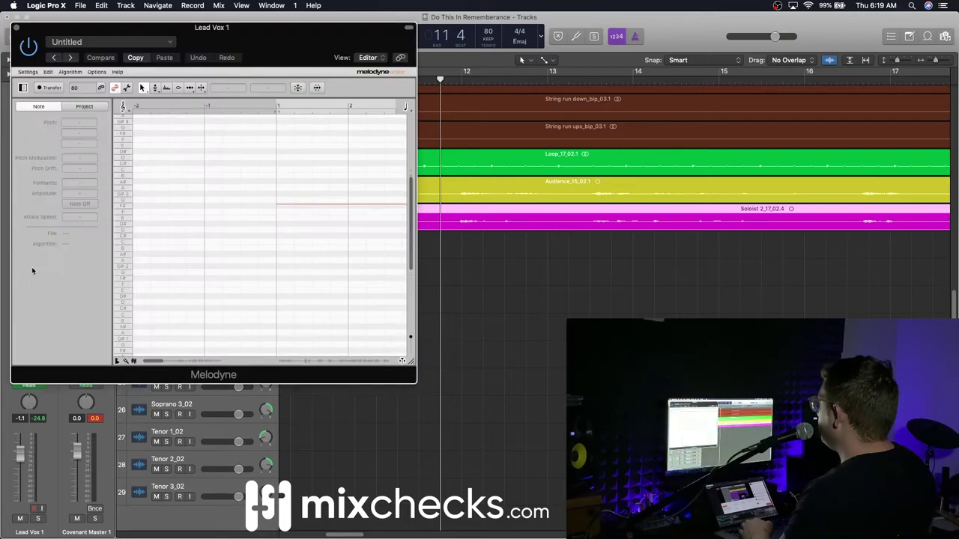
pyautogui.moveTo(409, 358); pyautogui.dragTo(778, 426)
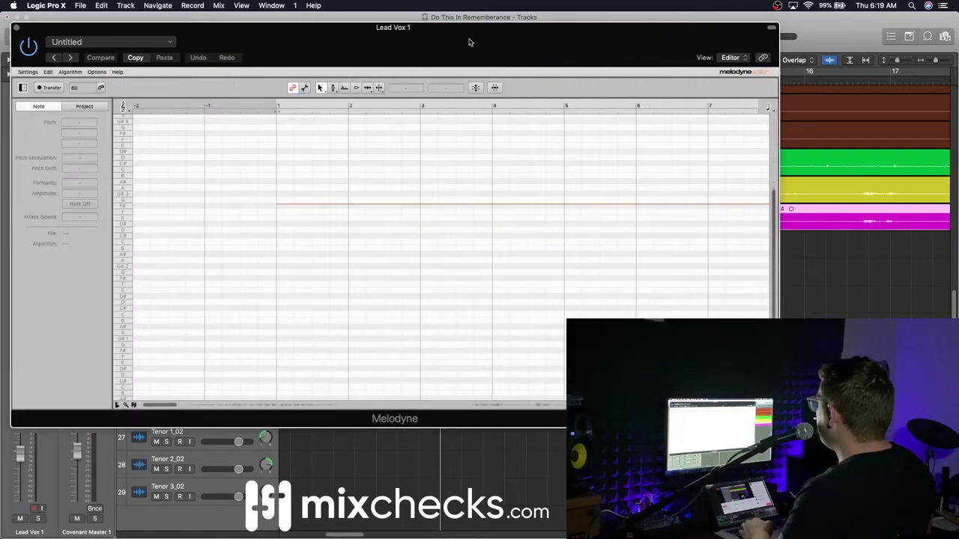
pyautogui.moveTo(475, 43); pyautogui.dragTo(528, 170)
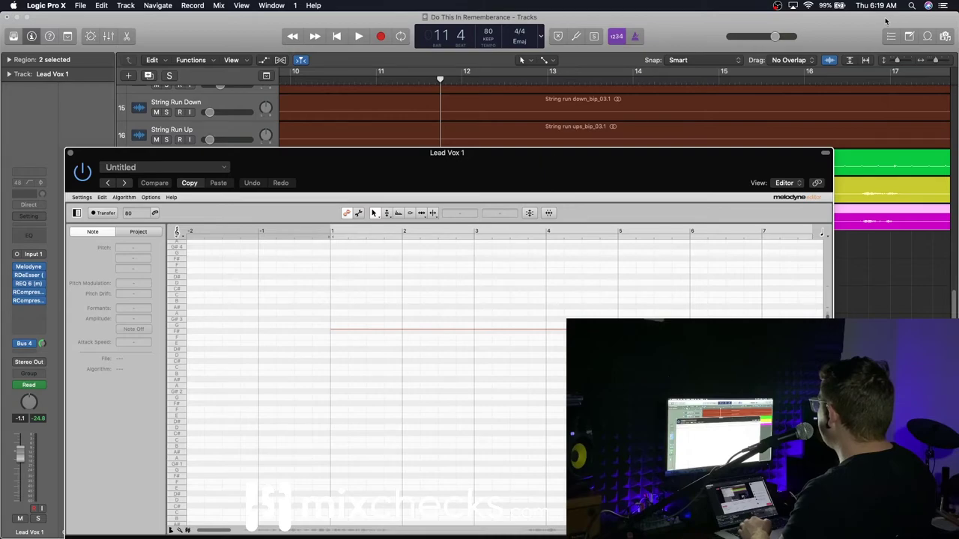
# - Increase the track height slightly, keep Lead Vox 1 visible above the Melodyne window and play it briefly from bar 9
pyautogui.click(902, 61)
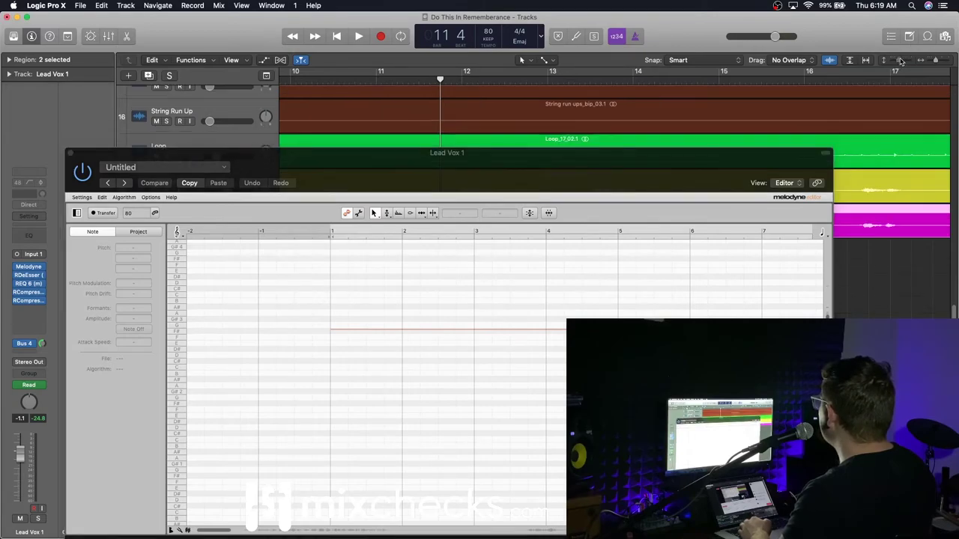
pyautogui.scroll(-5, 614, 112)
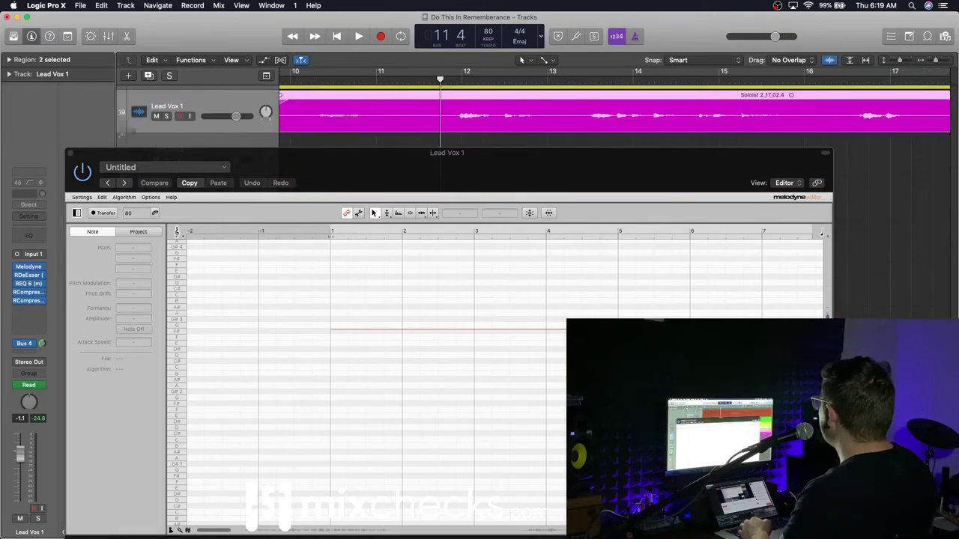
pyautogui.scroll(2, 609, 113)
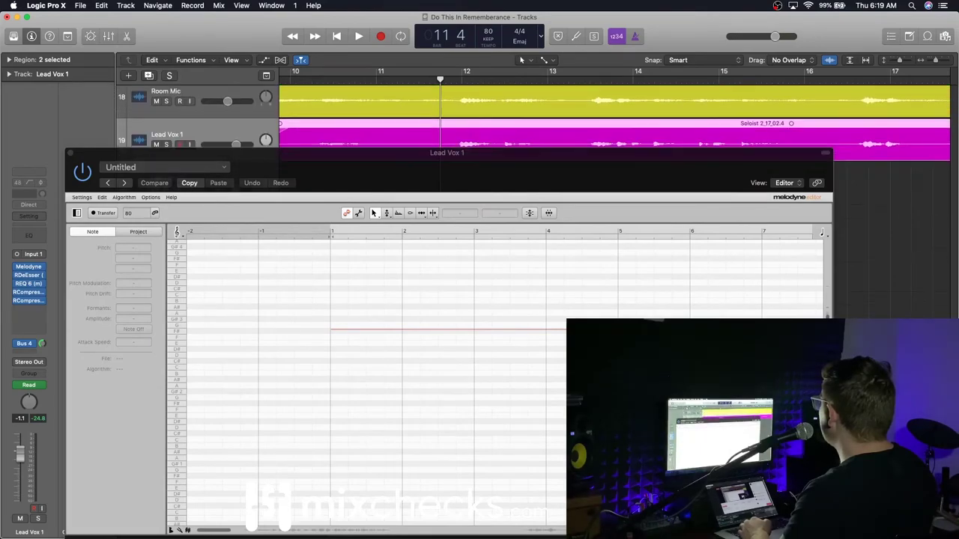
pyautogui.scroll(-1, 608, 112)
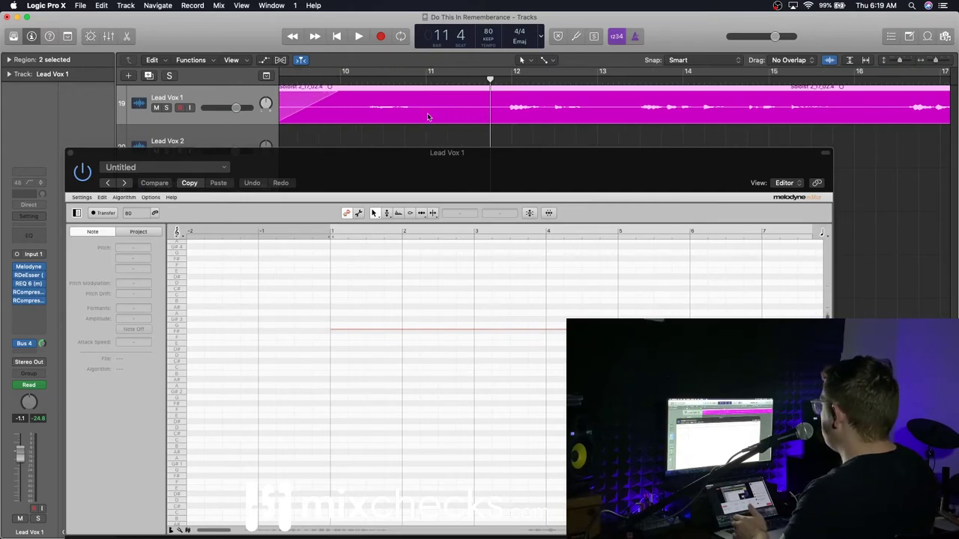
pyautogui.hscroll(-4, 428, 116)
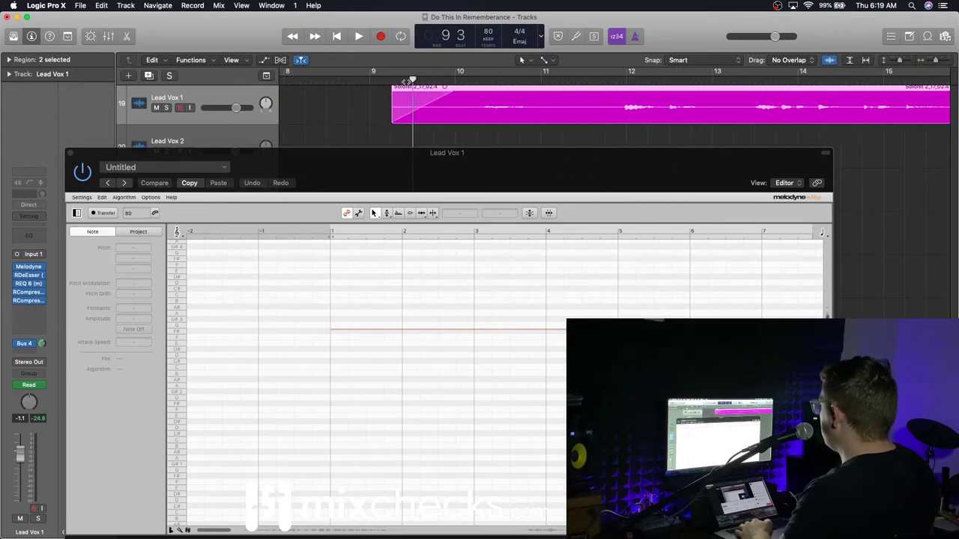
pyautogui.press('space')
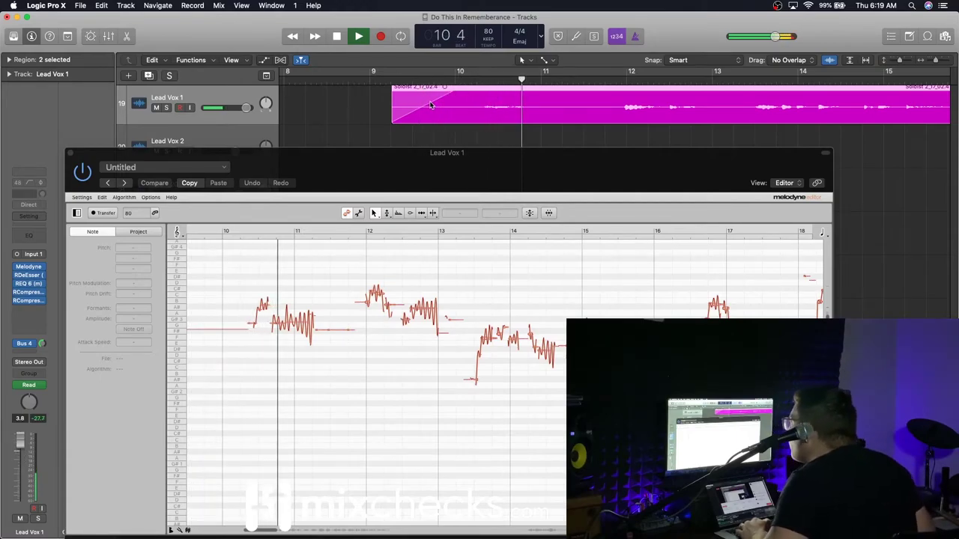
pyautogui.press('space')
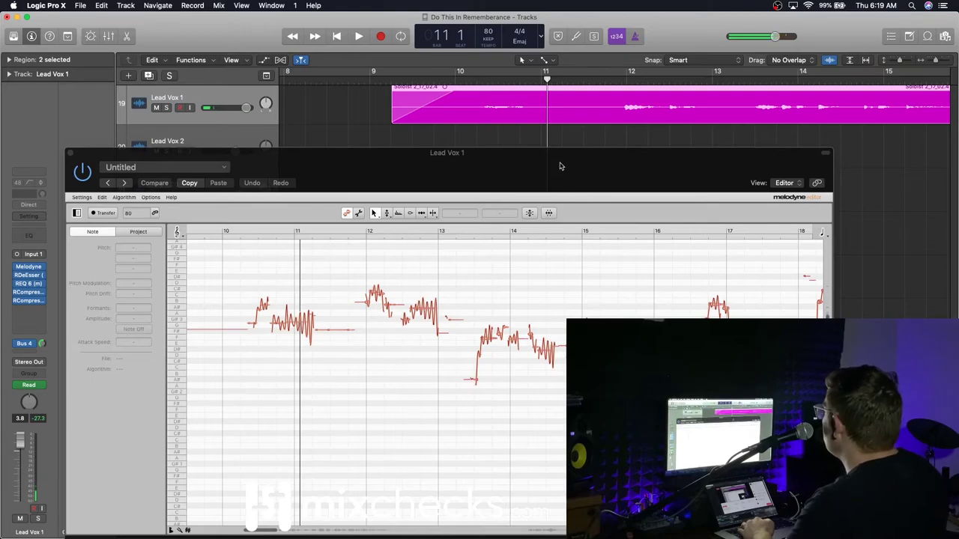
# - Shift the Melodyne window up slightly and magnify the Lead Vox 1 notes in bars 10 to 13 for inspection
pyautogui.moveTo(559, 166); pyautogui.dragTo(559, 142)
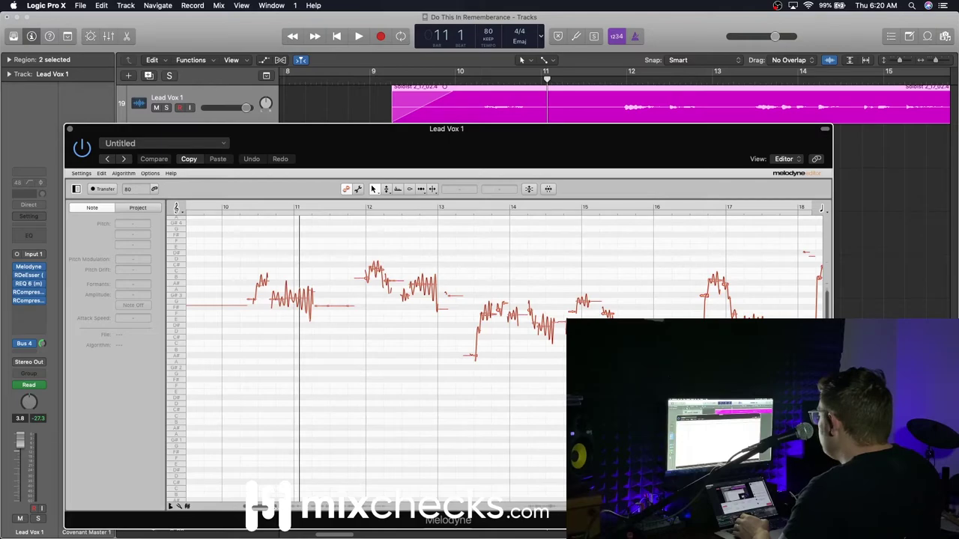
pyautogui.scroll(10, 495, 315)
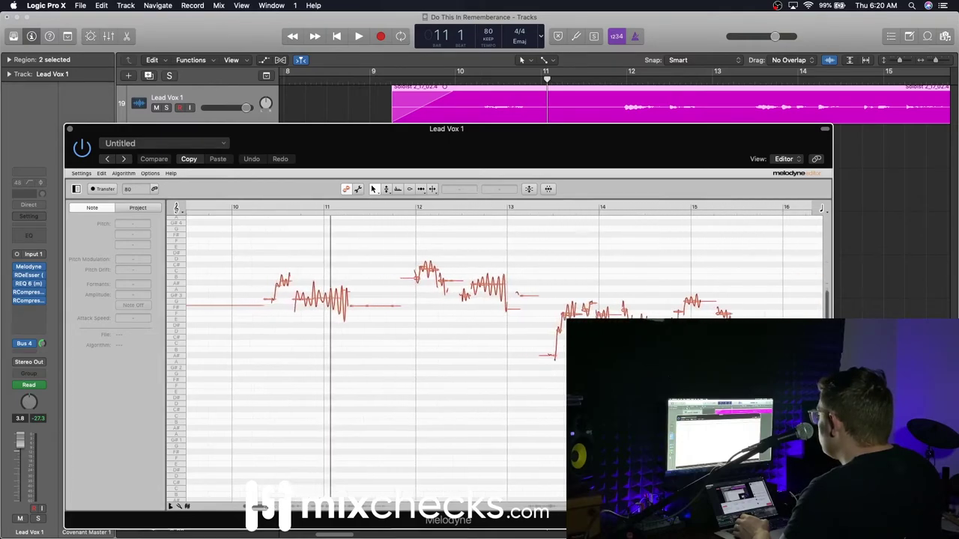
pyautogui.scroll(-5, 256, 508)
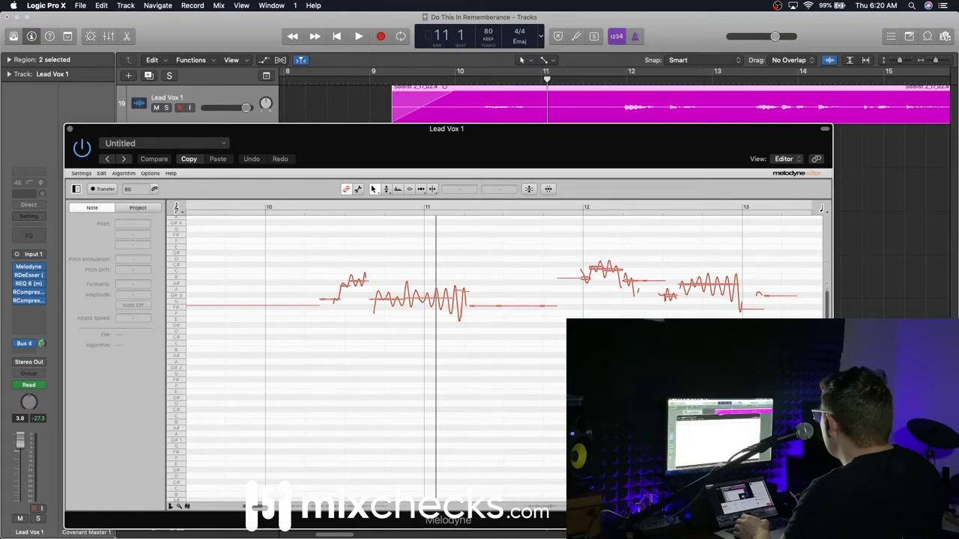
pyautogui.scroll(5, 494, 352)
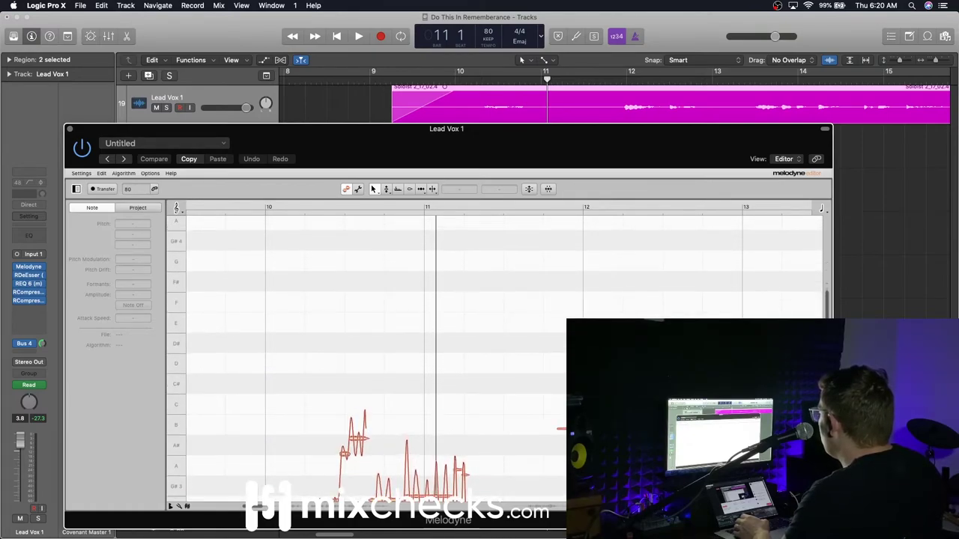
pyautogui.scroll(-12, 469, 384)
pyautogui.scroll(4, 469, 384)
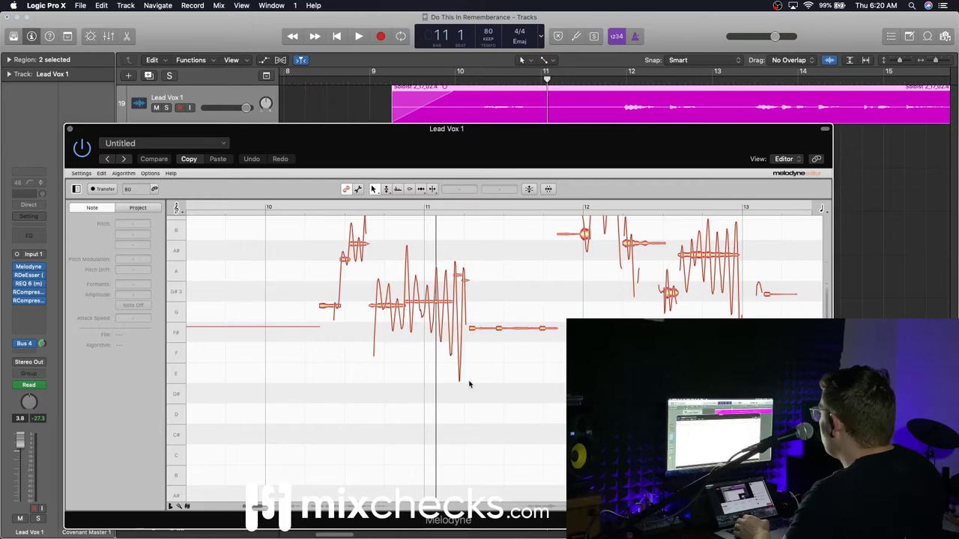
pyautogui.scroll(4, 469, 385)
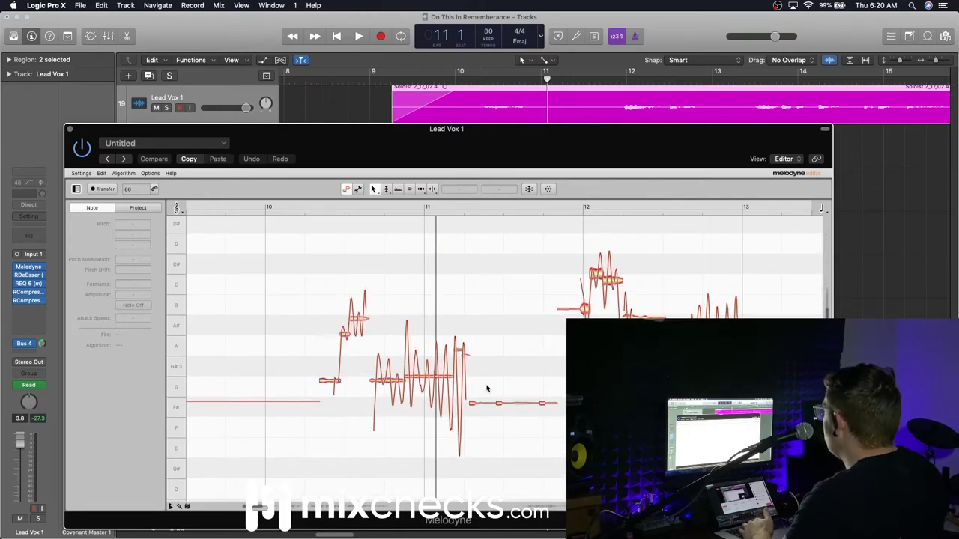
# - Play Lead Vox 1 from bar 9, choose Melodyne's Pitch tool and stop playback at bar 16
pyautogui.doubleClick(395, 80)
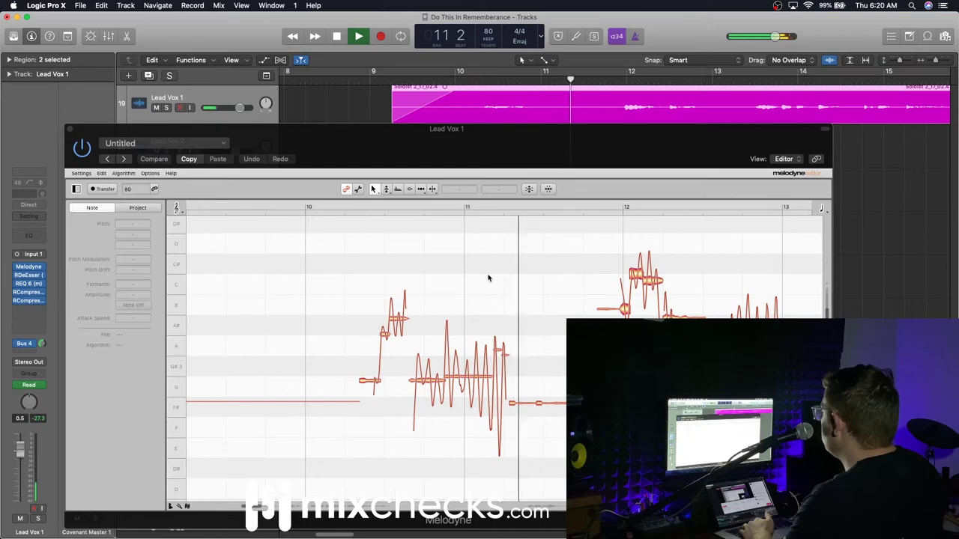
pyautogui.click(386, 189)
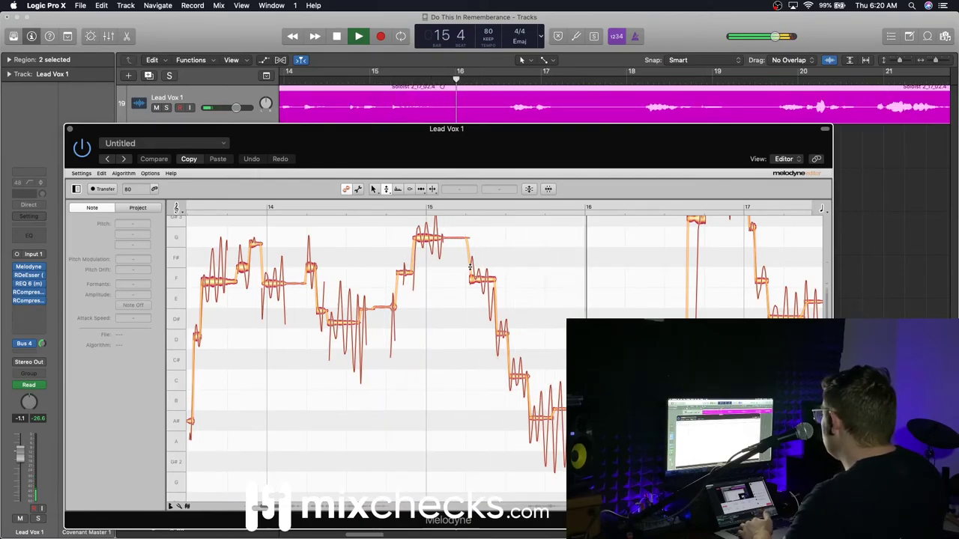
pyautogui.press('space')
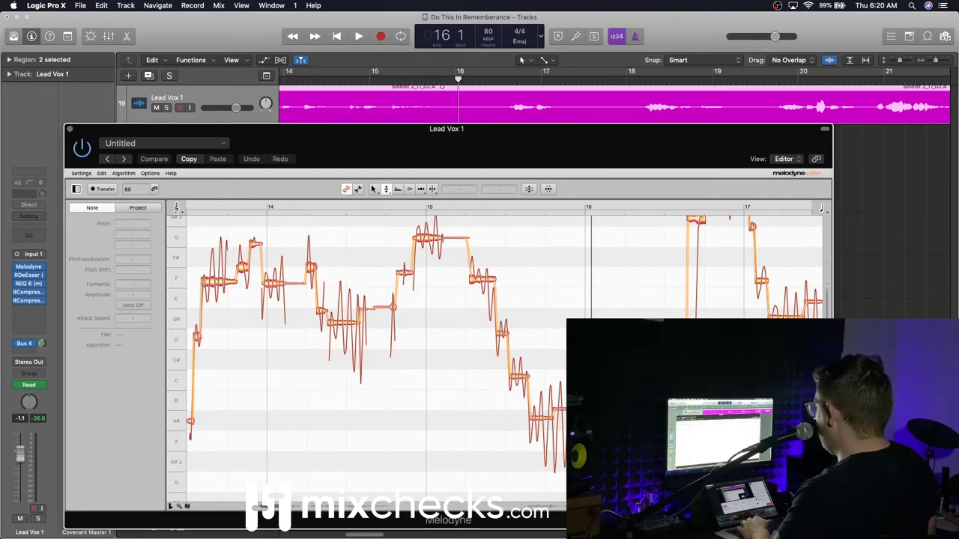
# - Replay Lead Vox 1 from around bar 15 to bar 17 and check its phrase in Melodyne
pyautogui.press('space')
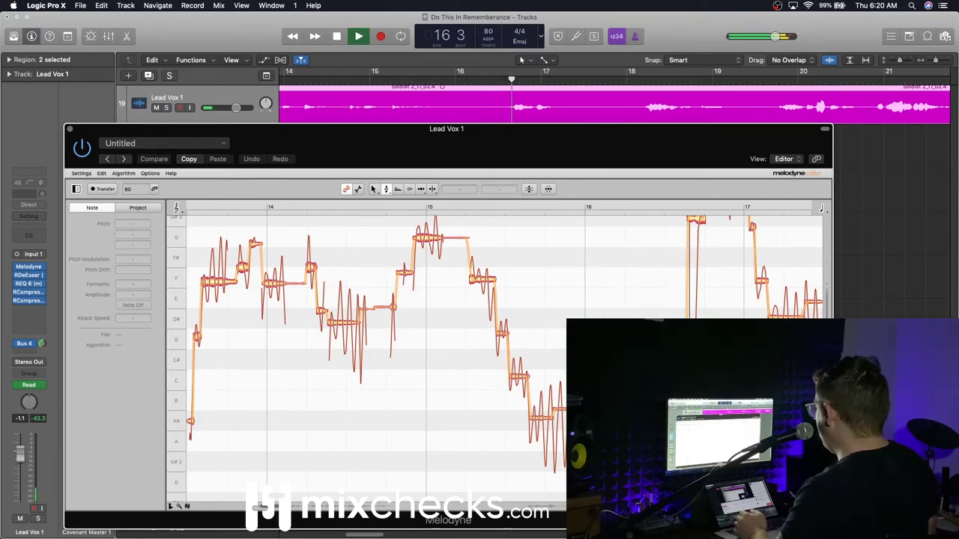
pyautogui.click(419, 78)
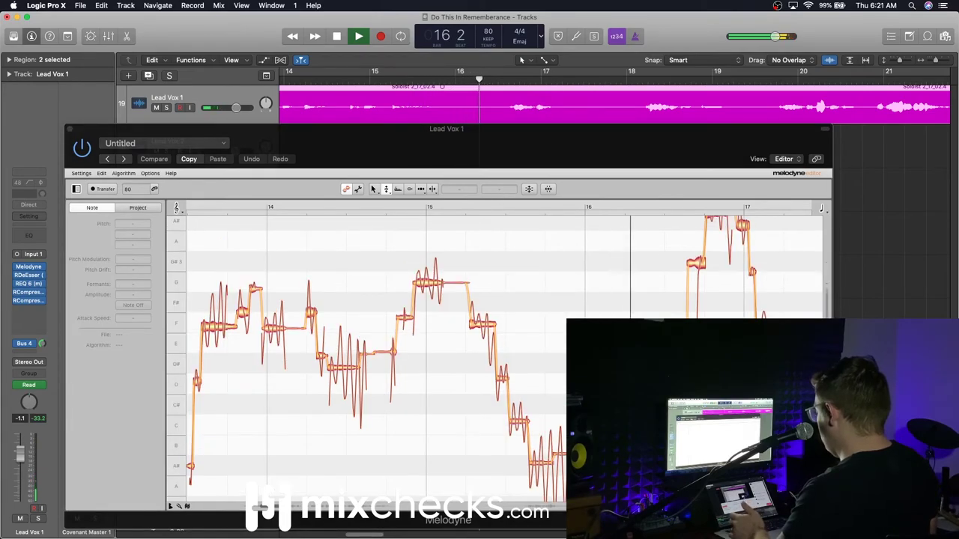
pyautogui.scroll(-3, 527, 323)
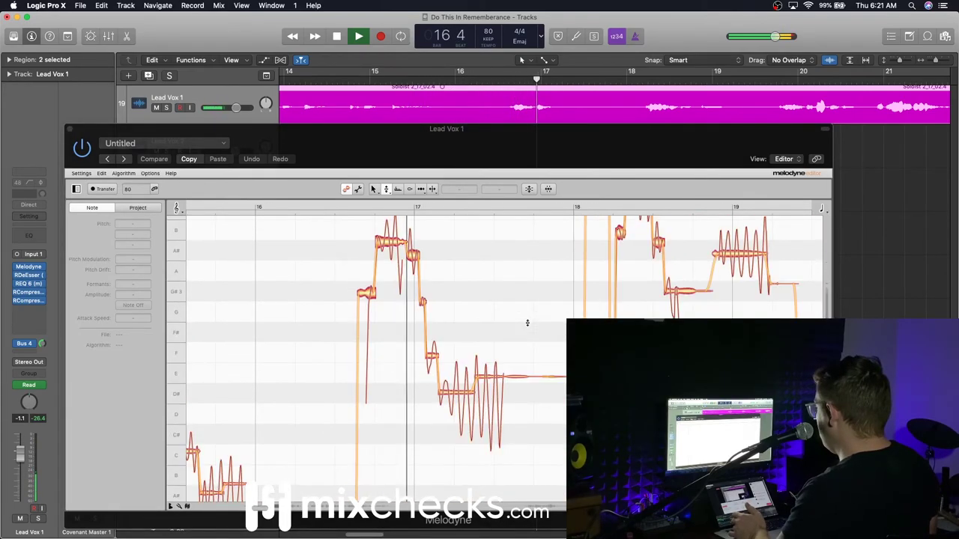
pyautogui.press('space')
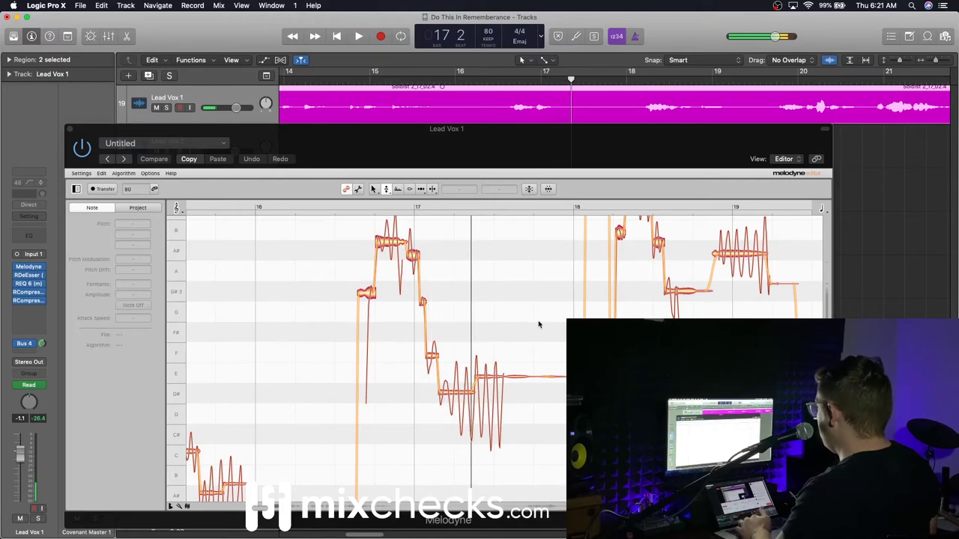
# - Centre the A# note just before bar 17, move the short note after it to G#3, and play the passage briefly
pyautogui.click(415, 255)
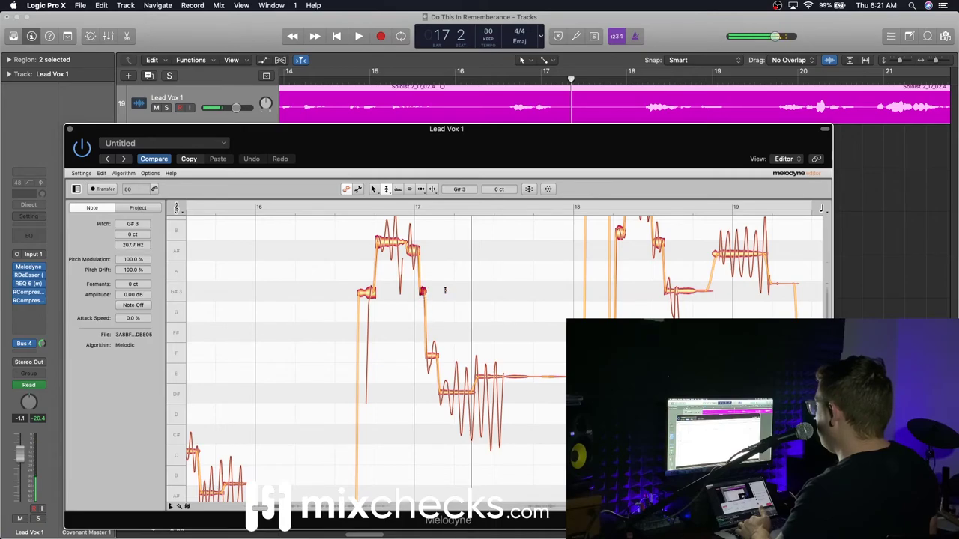
pyautogui.press('space')
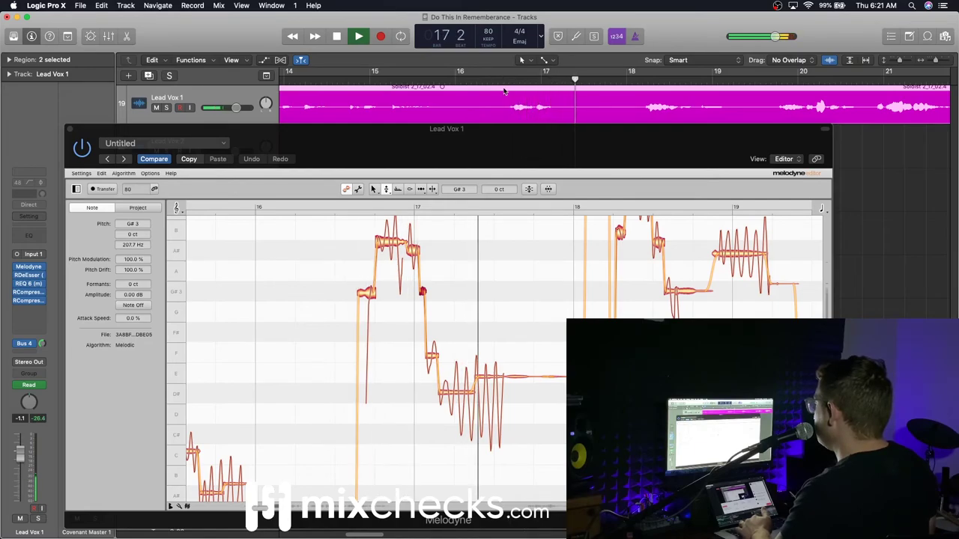
pyautogui.press('space')
# - Try the short note just after bar 17 at G3 and audition the phrase from bar 16
pyautogui.moveTo(420, 295); pyautogui.dragTo(421, 313)
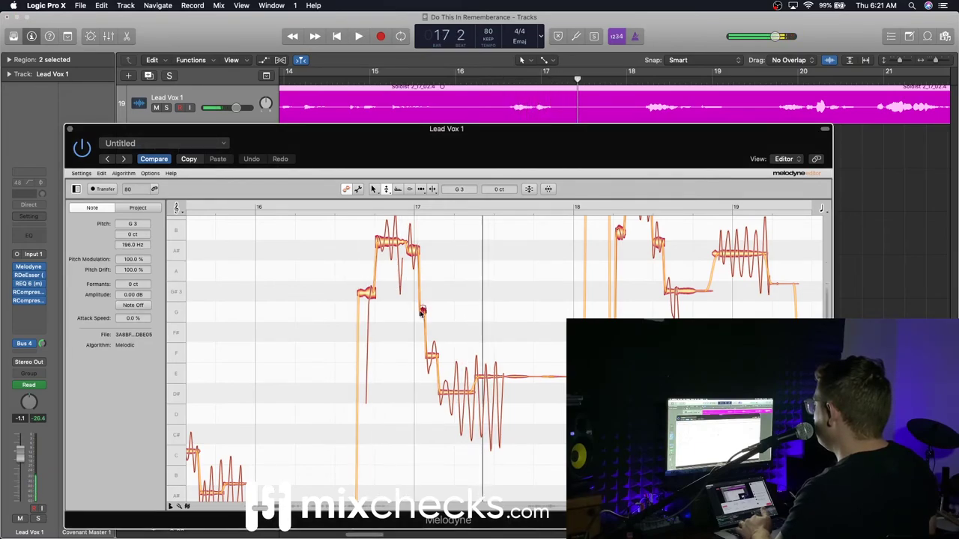
pyautogui.press('space')
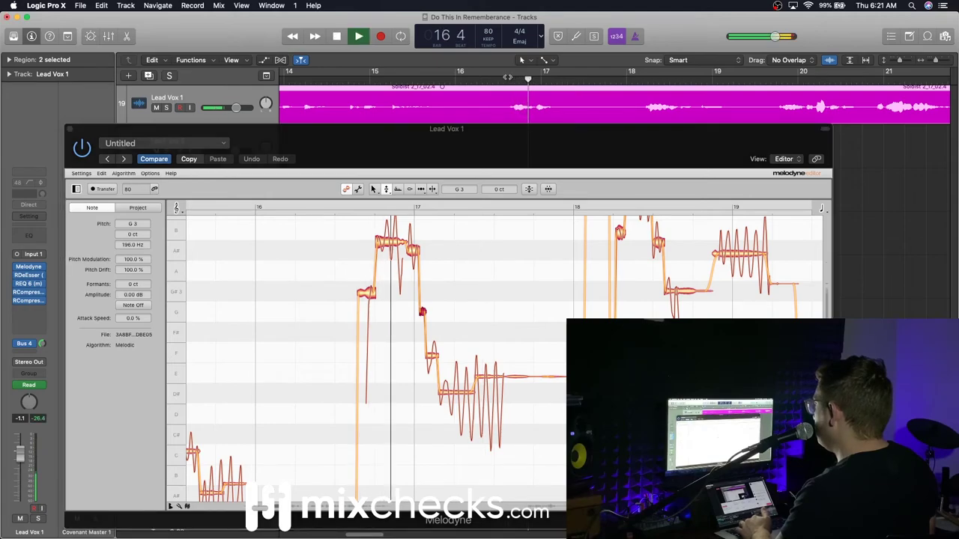
pyautogui.press('space')
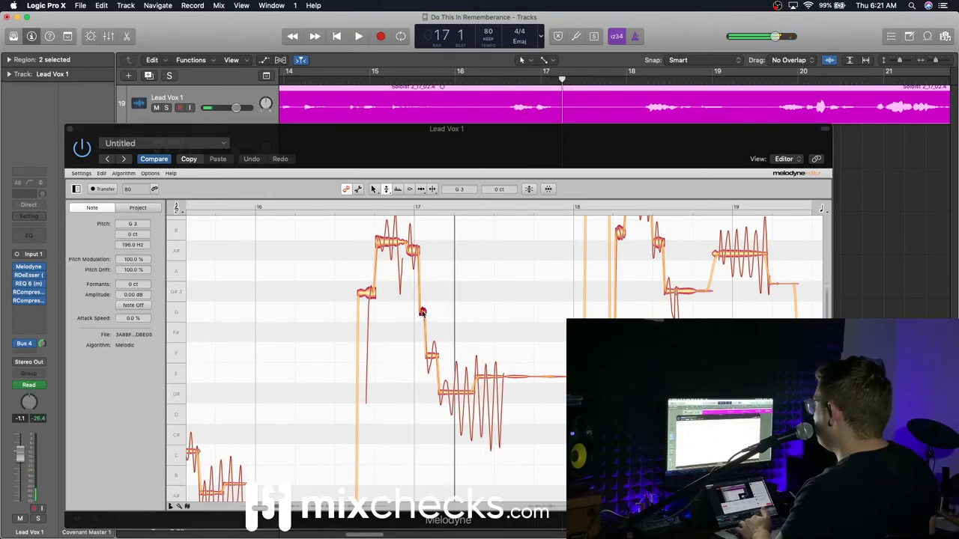
# - Return the short note after bar 17 to G#3, centre the following note on F3, and play Lead Vox 1 through to bar 31
pyautogui.moveTo(422, 313); pyautogui.dragTo(422, 294)
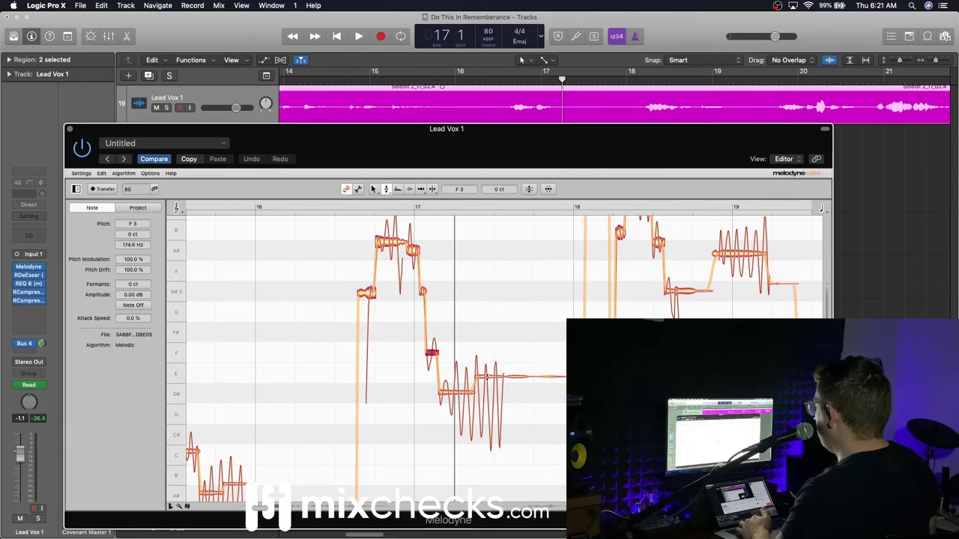
pyautogui.press('space')
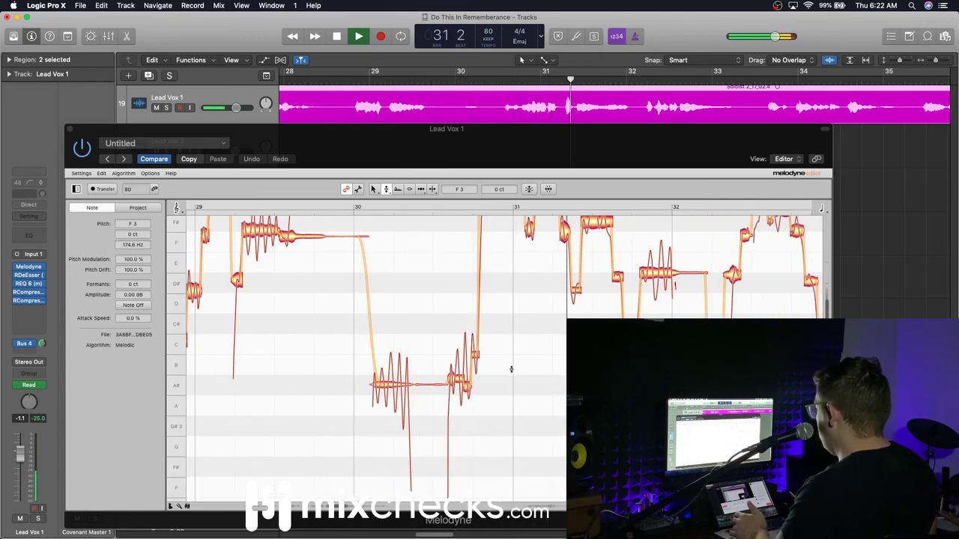
pyautogui.press('space')
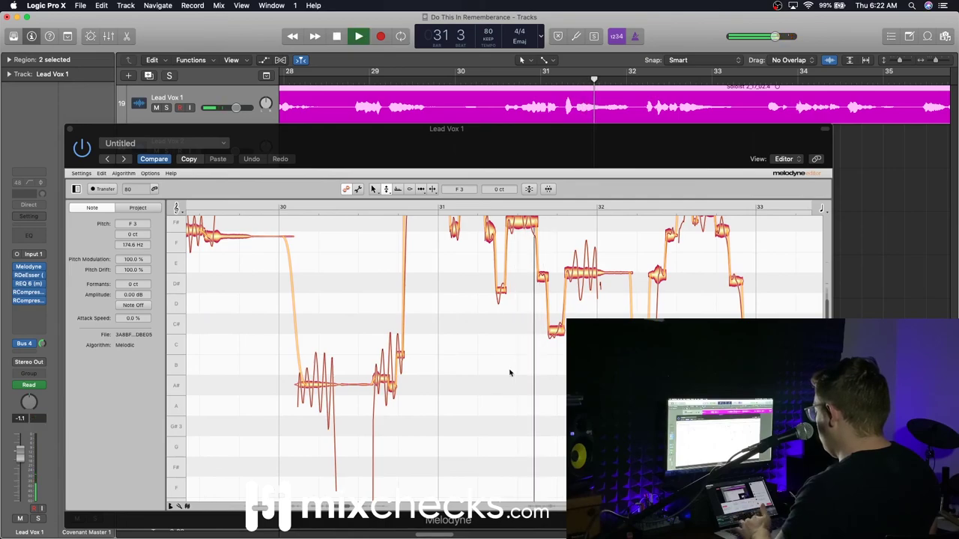